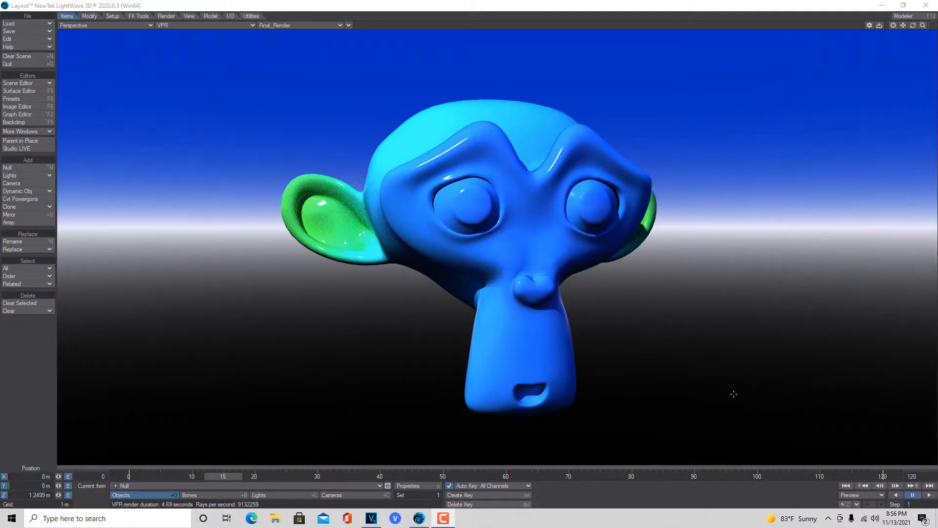
# Play the finished colour-changing monkey animation, pause it and return to frame 0.
pyautogui.click(929, 494)
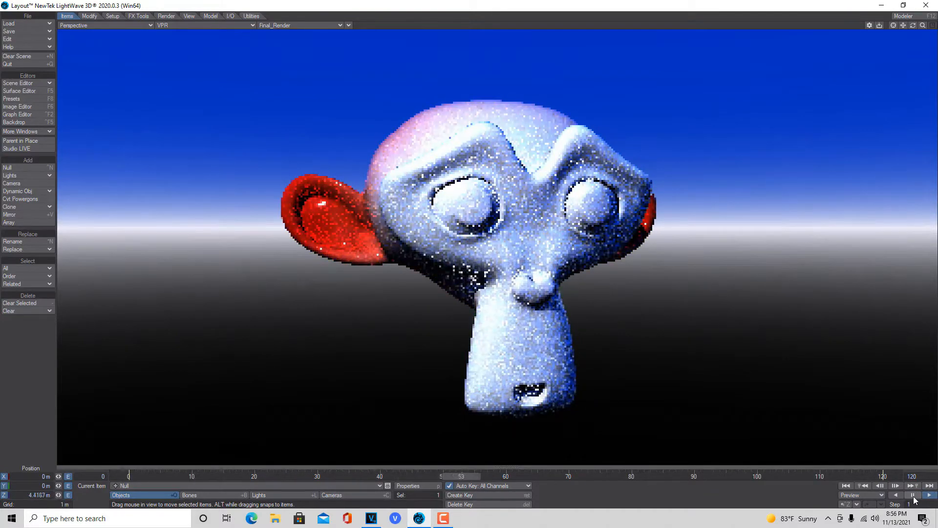
pyautogui.click(912, 495)
pyautogui.moveTo(492, 477); pyautogui.dragTo(129, 478)
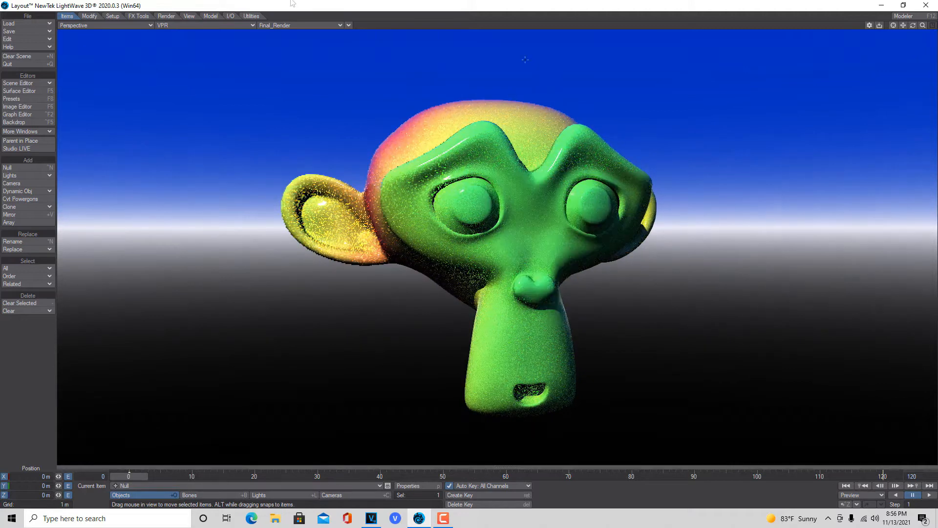
# Clear the current scene without saving the modified scene or objects.
pyautogui.click(24, 57)
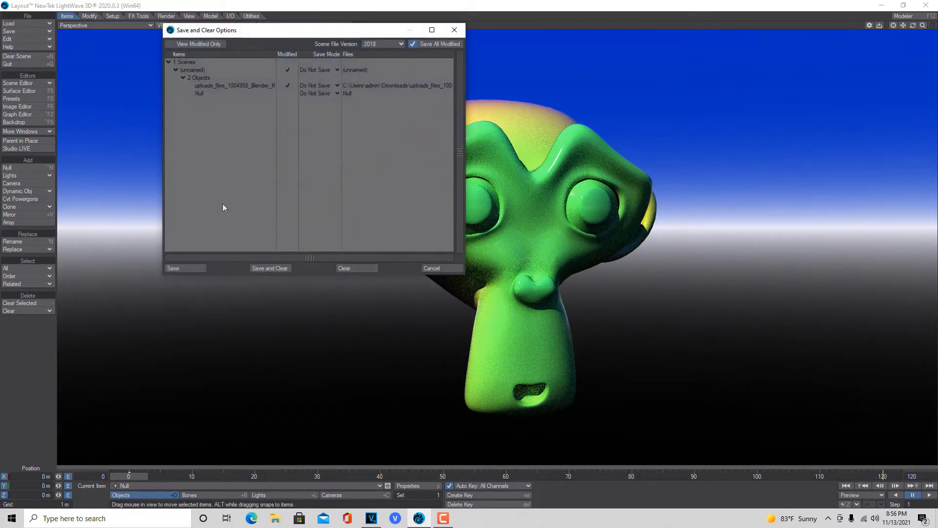
pyautogui.click(345, 269)
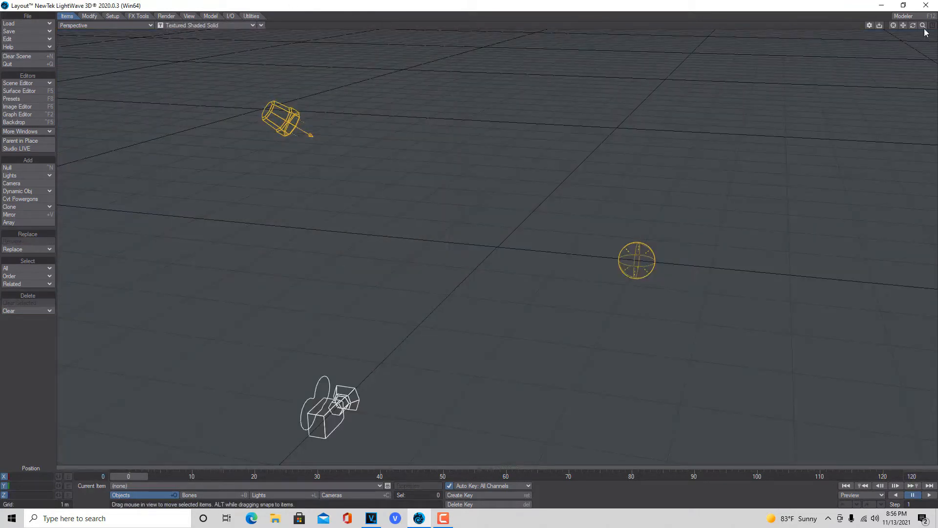
pyautogui.moveTo(913, 25); pyautogui.dragTo(913, 11)
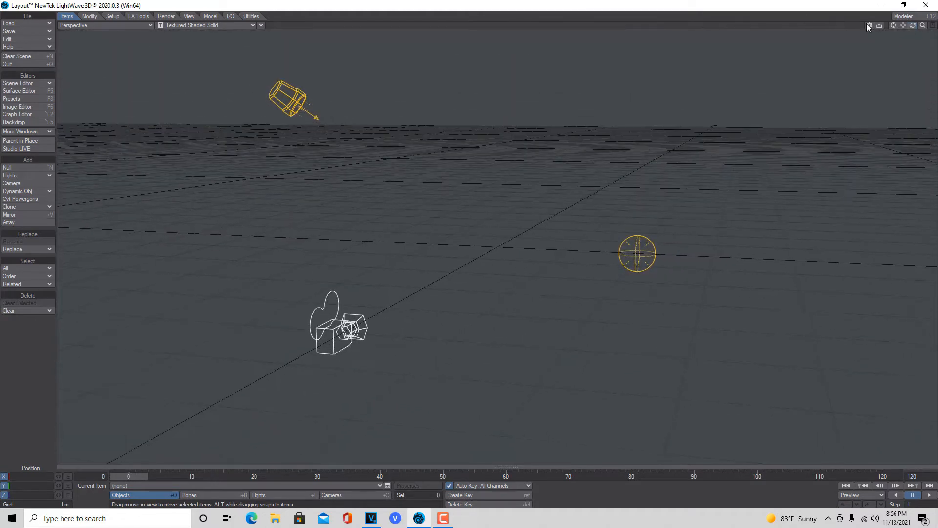
# Load the object uploads_files_1004958_Blender_Monkey_Suzanne_high_poly from the Downloads folder.
pyautogui.click(37, 23)
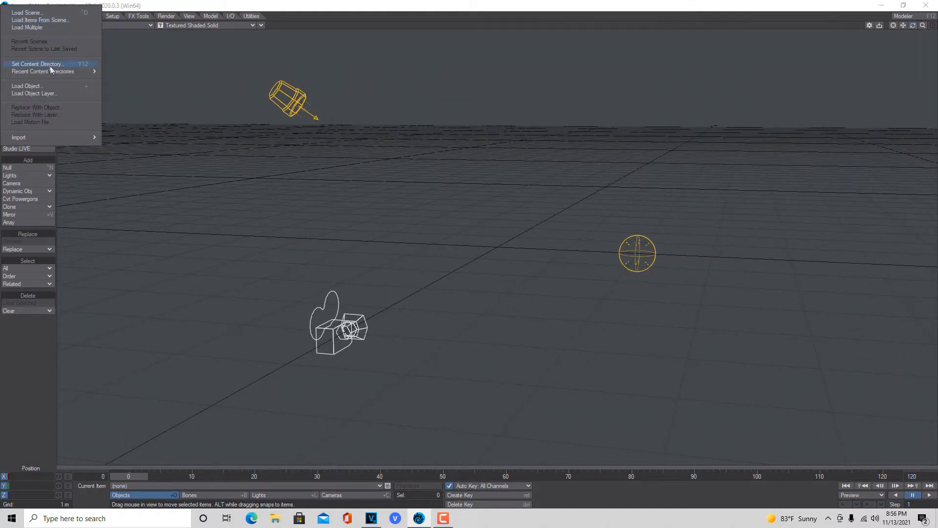
pyautogui.click(29, 86)
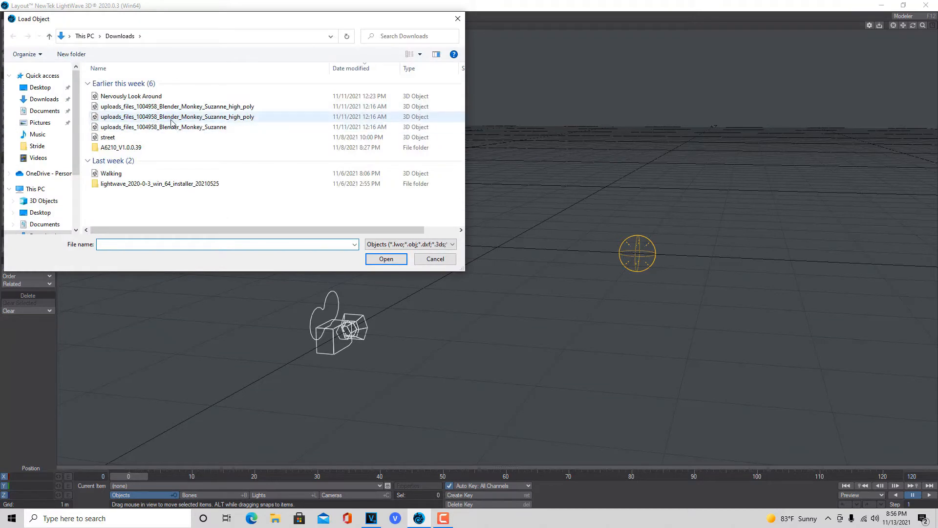
pyautogui.click(171, 119)
pyautogui.click(386, 259)
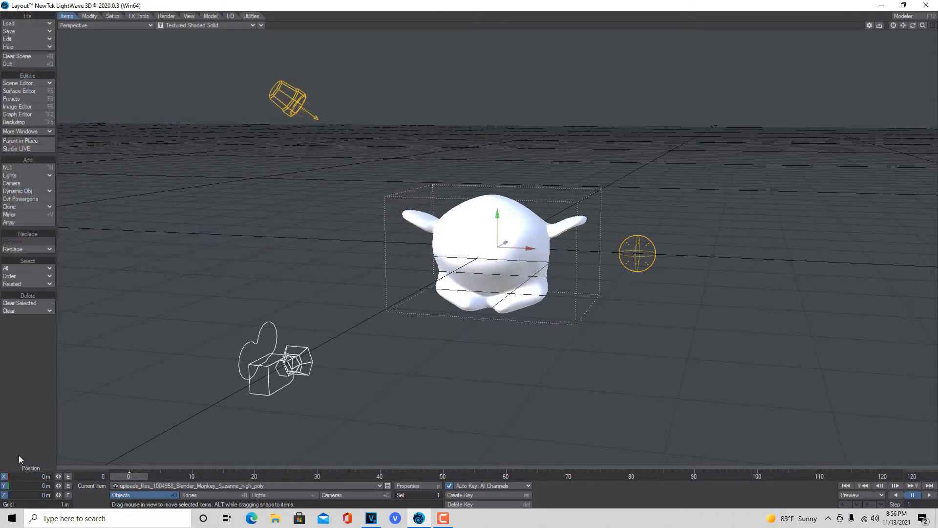
# Set the monkey head's pitch rotation to 90°.
pyautogui.press('y')
pyautogui.click(29, 485)
pyautogui.write('90')
pyautogui.press('Tab')
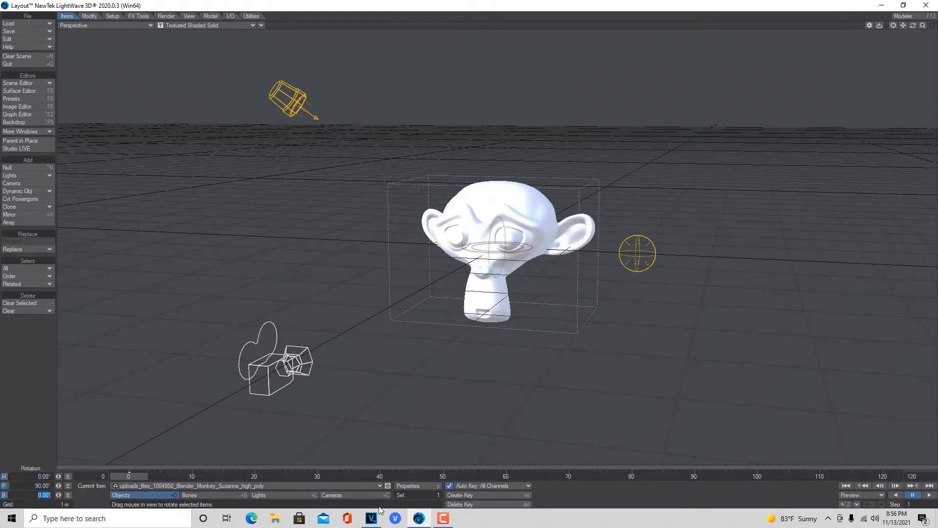
# Frame the monkey's face up close in the Perspective view and switch the viewport shading to VPR.
pyautogui.moveTo(912, 27)
pyautogui.mouseDown()
pyautogui.moveTo(928, 27)
pyautogui.moveTo(911, 26)
pyautogui.moveTo(921, 30)
pyautogui.mouseUp()
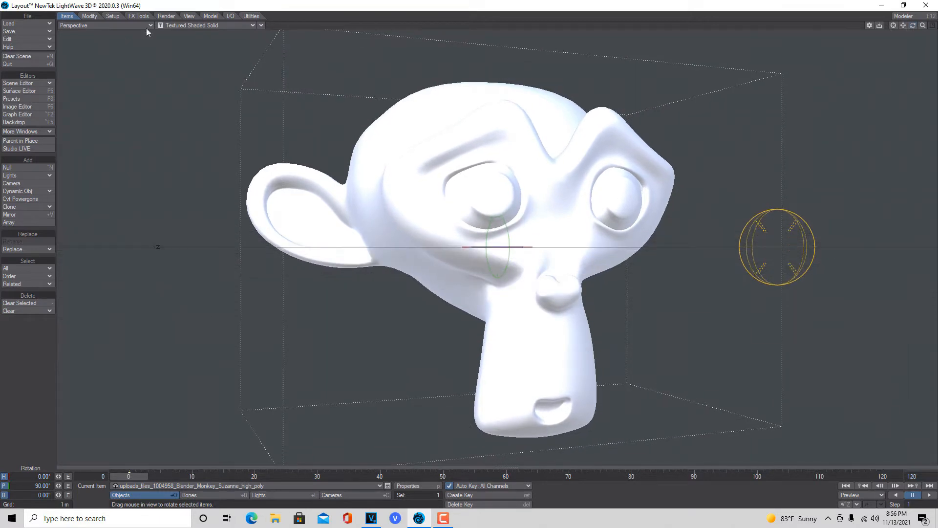
pyautogui.click(252, 25)
pyautogui.click(219, 74)
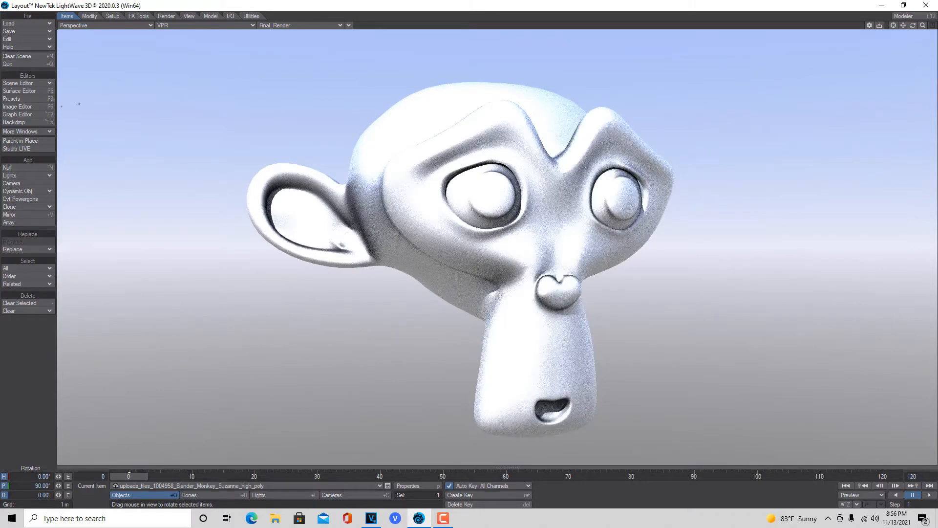
# Set the gradient backdrop's nadir color to black (0, 0, 0).
pyautogui.click(26, 124)
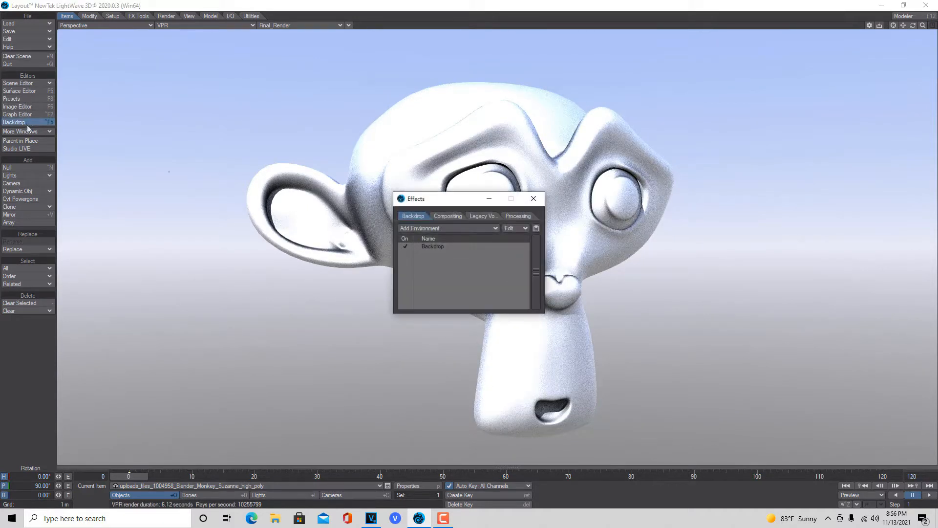
pyautogui.click(455, 247)
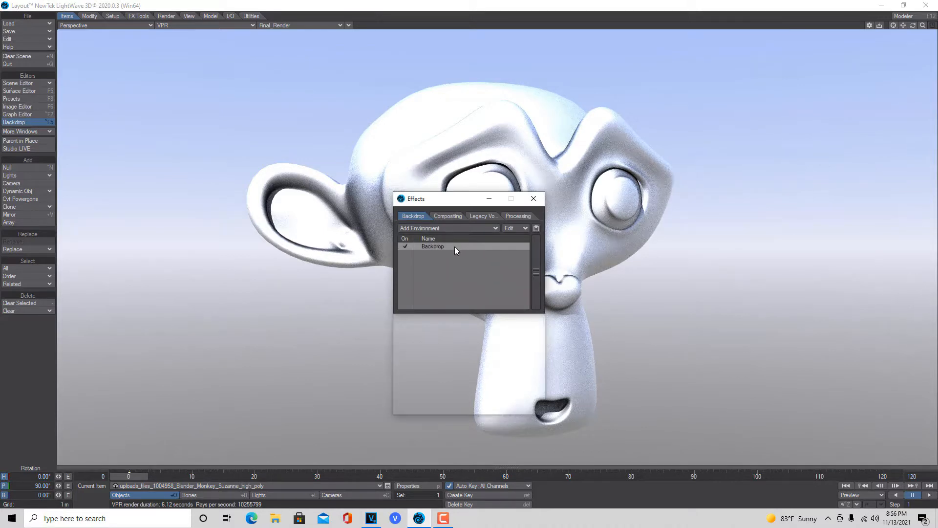
pyautogui.click(532, 404)
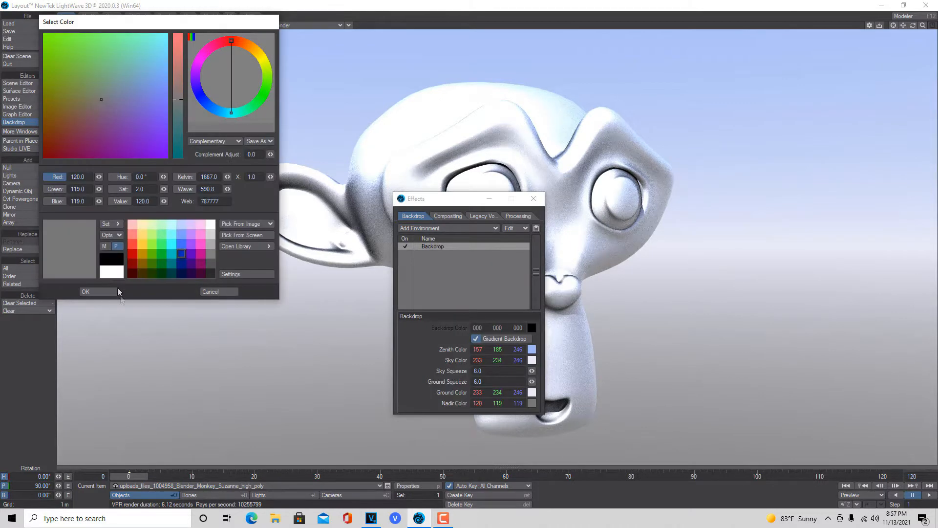
pyautogui.click(119, 260)
pyautogui.click(91, 292)
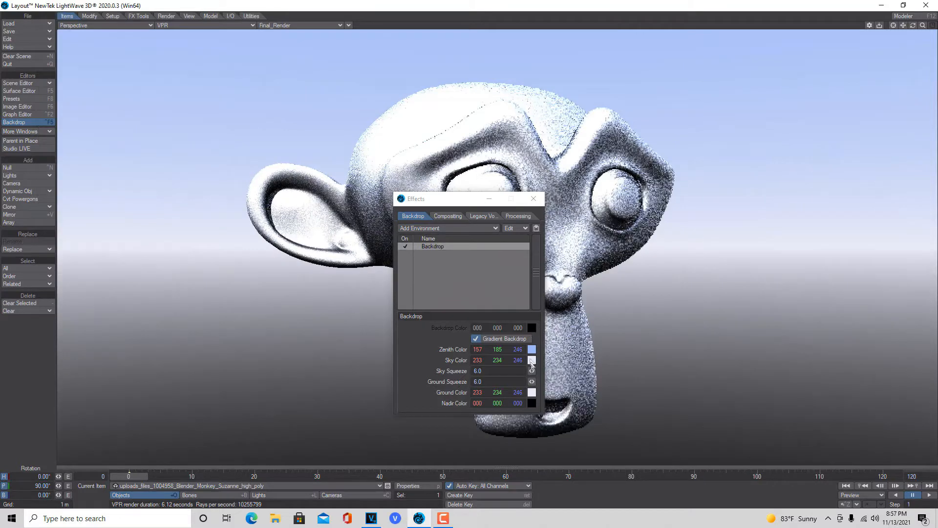
# Set the gradient backdrop's zenith color to deep blue (0, 47, 191).
pyautogui.click(532, 349)
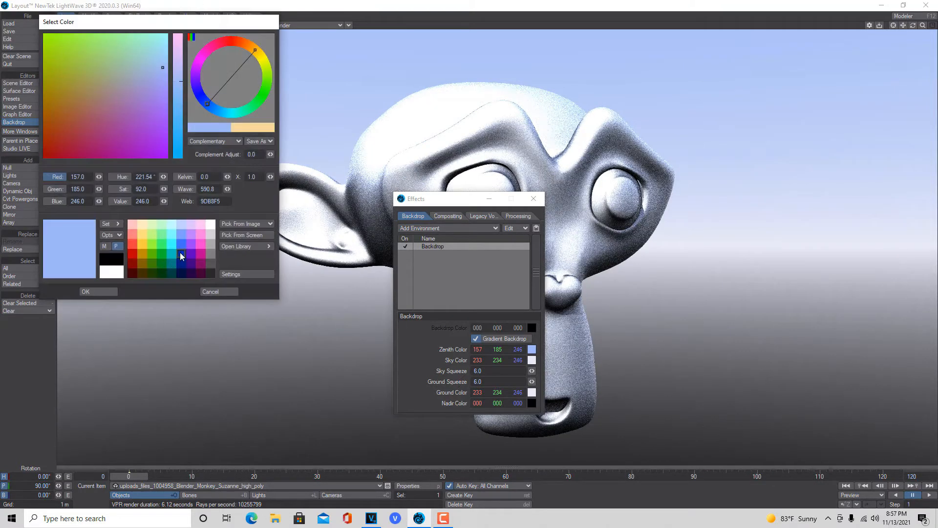
pyautogui.click(181, 254)
pyautogui.click(109, 291)
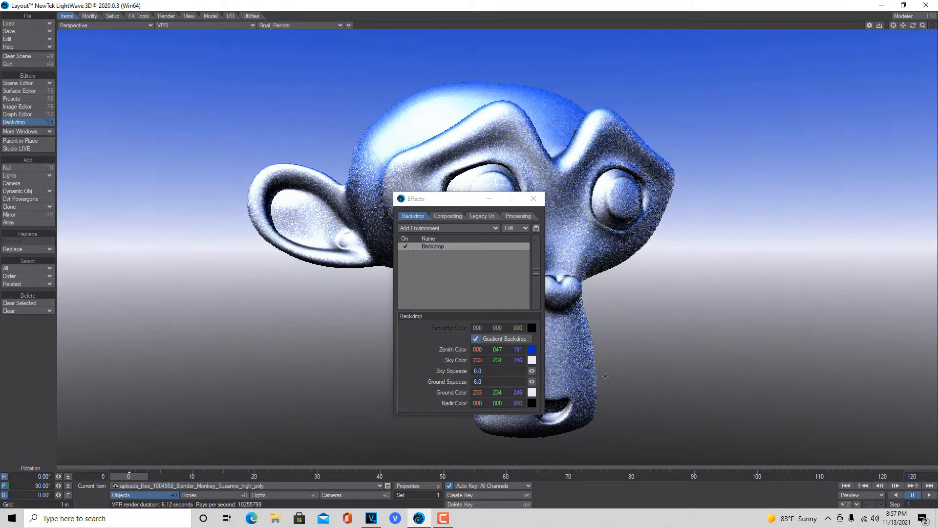
# Set the backdrop's ground squeeze to about 21.4 and sky squeeze to about 9.67, and close the backdrop settings.
pyautogui.moveTo(532, 382); pyautogui.dragTo(607, 382)
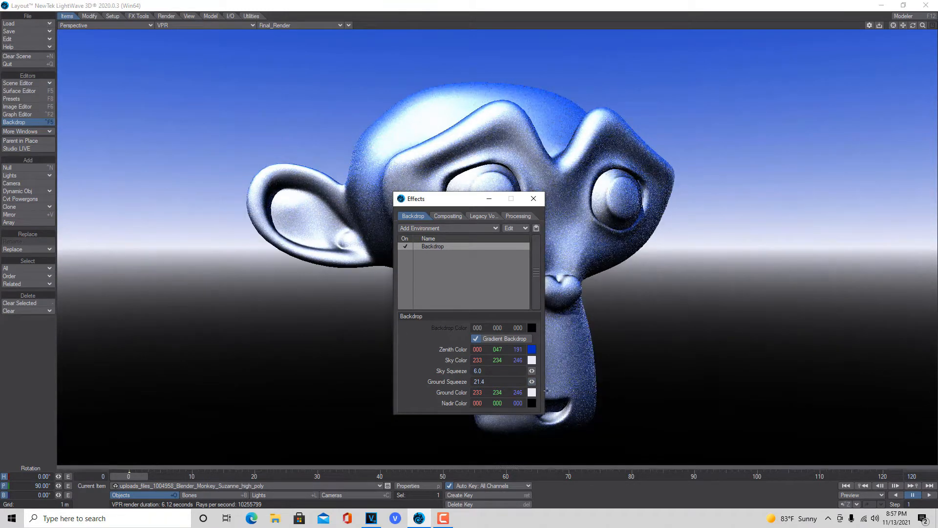
pyautogui.moveTo(532, 371); pyautogui.dragTo(547, 370)
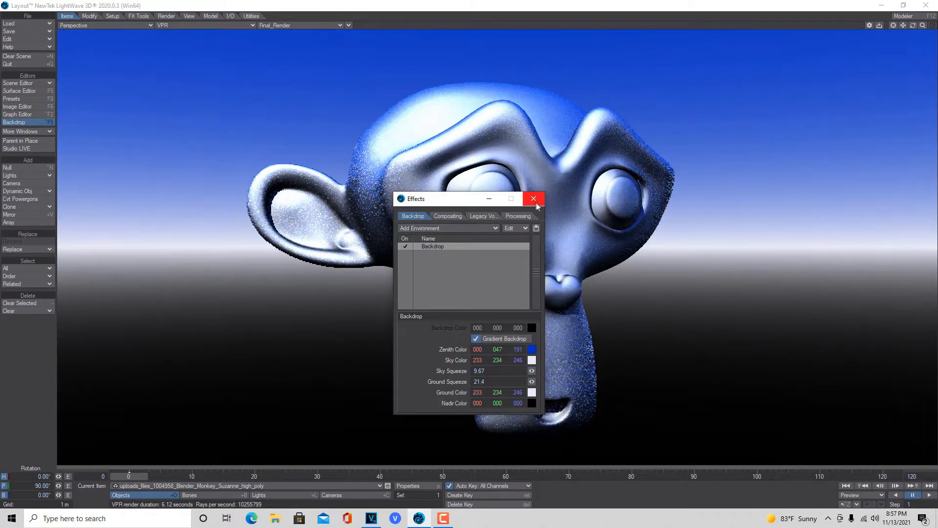
pyautogui.click(534, 198)
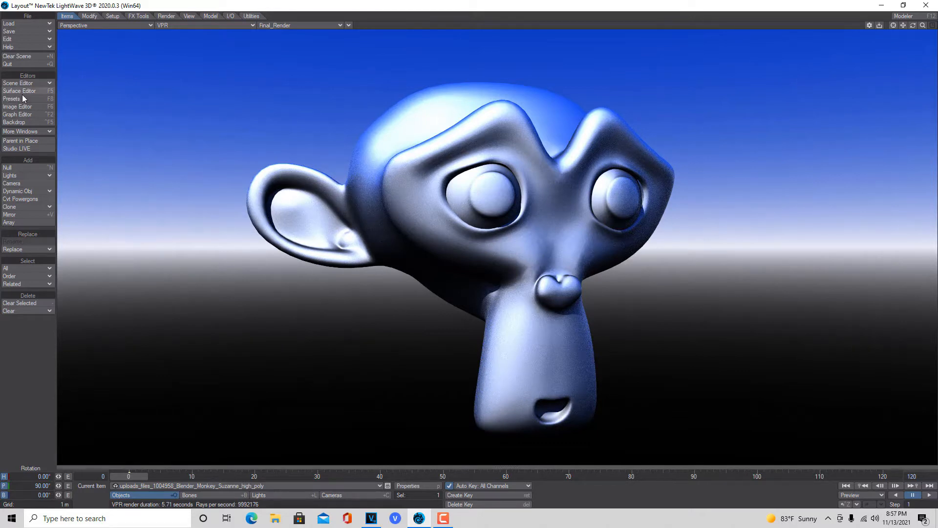
# Match the selected camera to the current viewport perspective.
pyautogui.click(349, 25)
pyautogui.moveTo(350, 159)
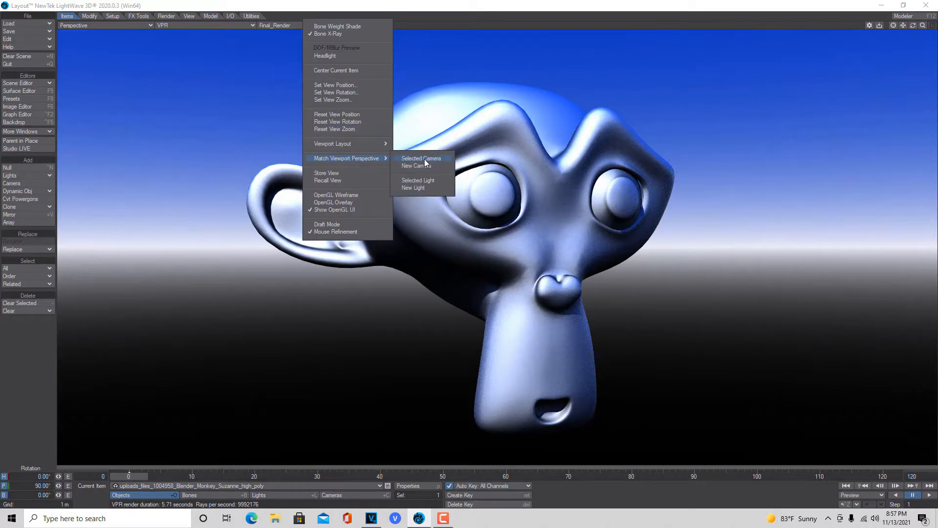
pyautogui.click(423, 159)
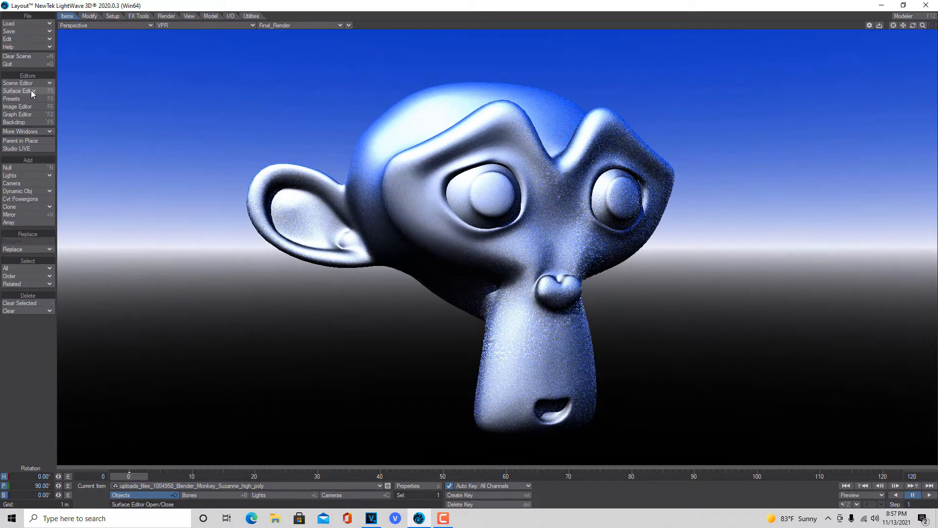
# Change the monkey surface's material from Standard to Principled BSDF.
pyautogui.click(32, 92)
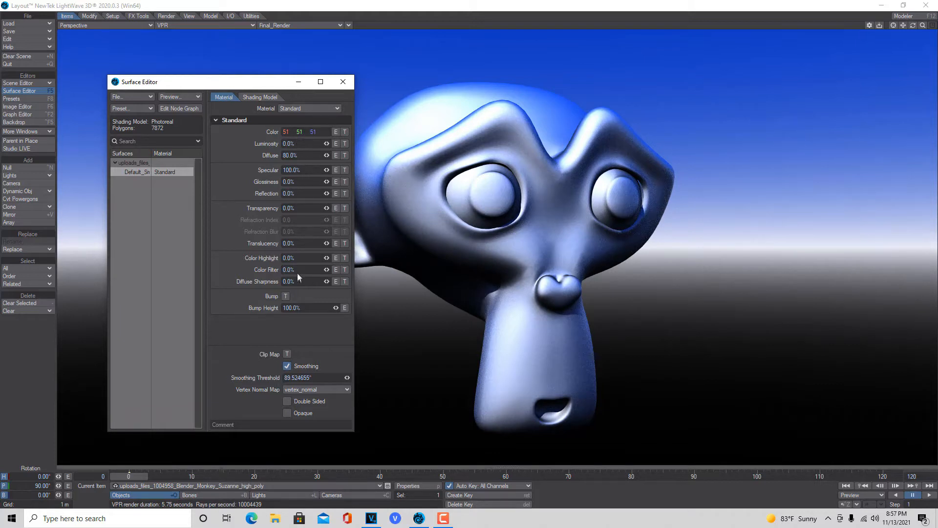
pyautogui.click(337, 109)
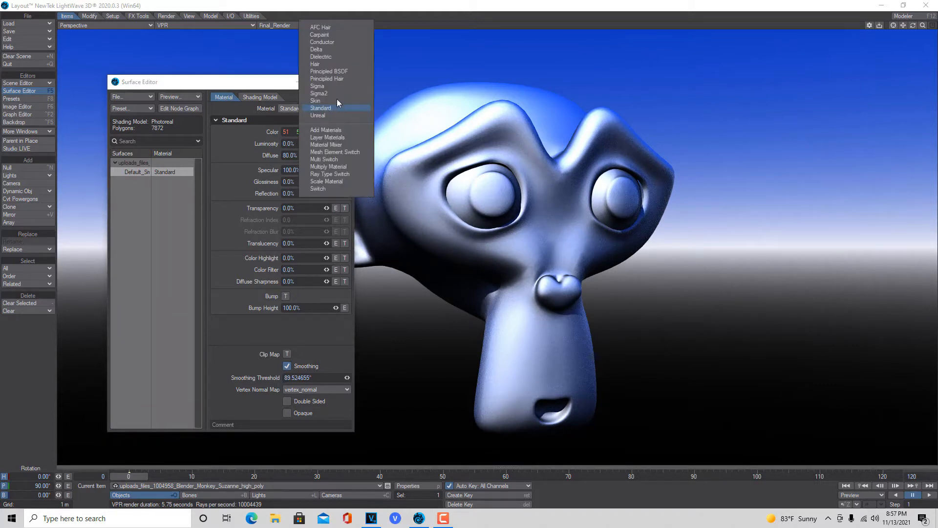
pyautogui.click(335, 72)
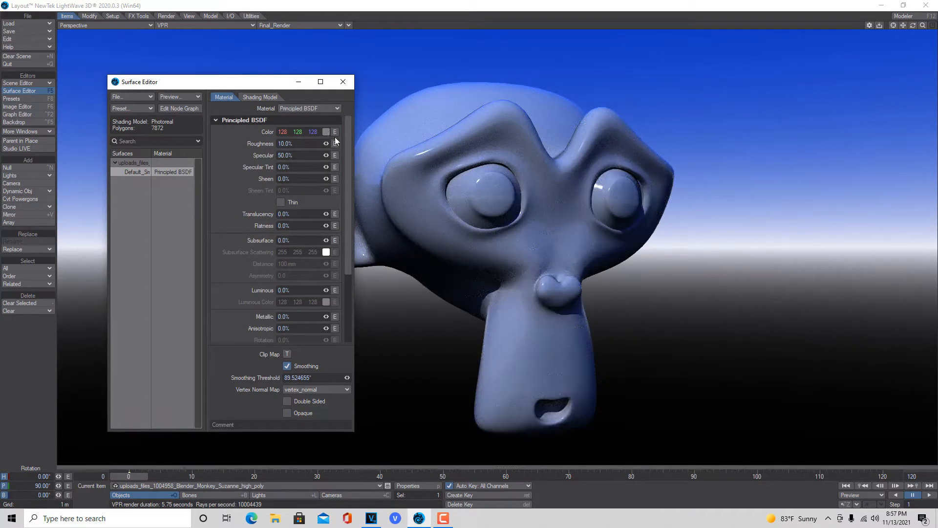
# In the surface's node graph, move the Principled BSDF node nearer the Surface node and delete the unused Standard node.
pyautogui.click(179, 109)
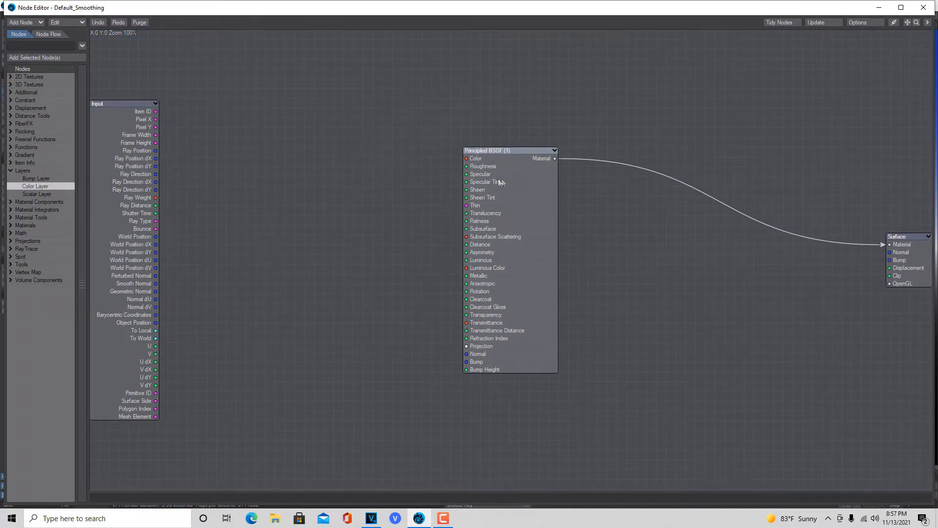
pyautogui.moveTo(534, 227); pyautogui.dragTo(698, 257)
pyautogui.click(529, 241)
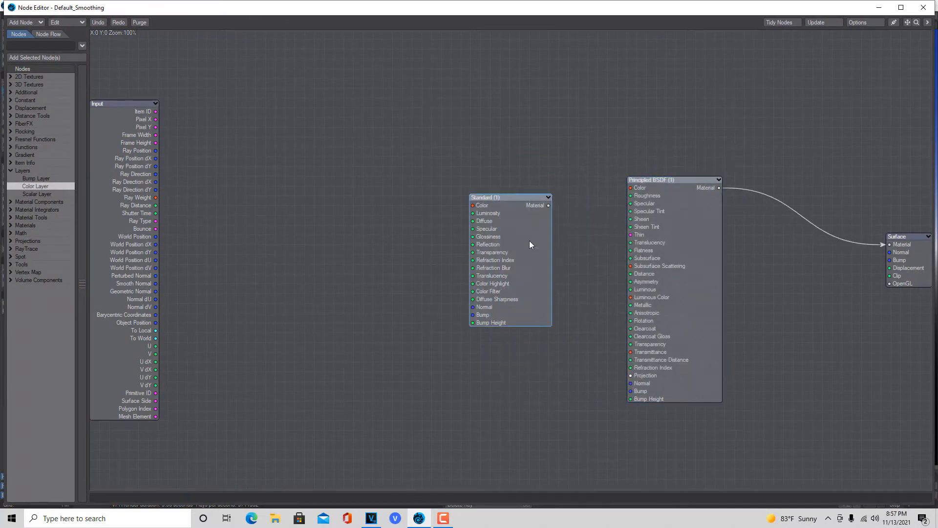
pyautogui.press('Delete')
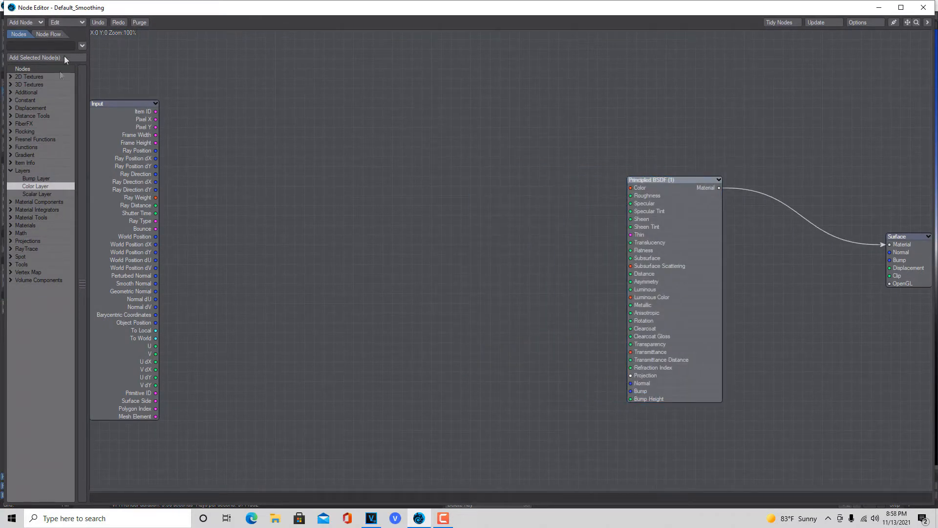
# Add a Color Layer node to the node graph and set its layer type to Gradient.
pyautogui.click(43, 195)
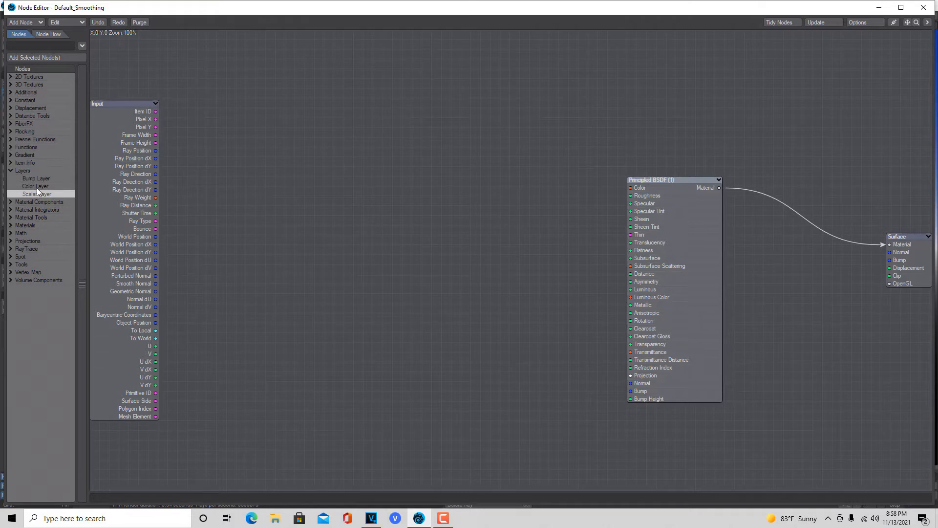
pyautogui.doubleClick(37, 186)
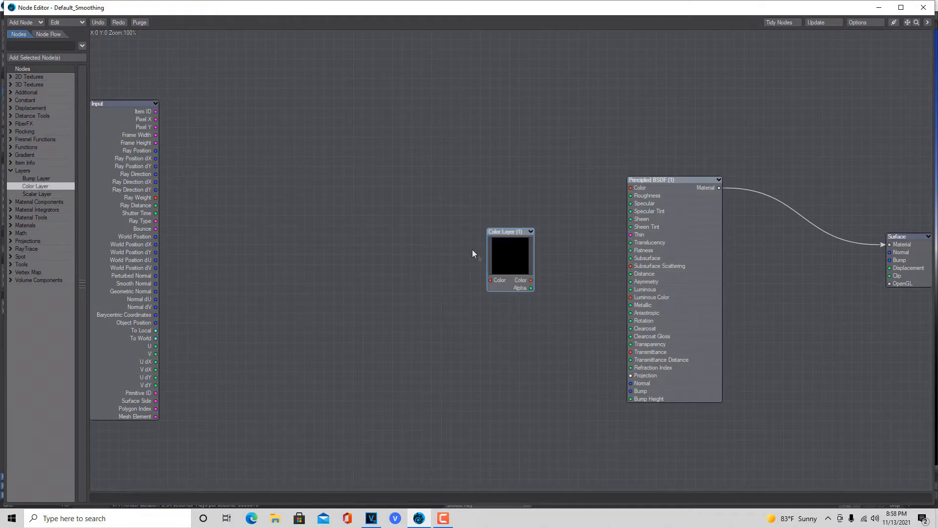
pyautogui.doubleClick(515, 257)
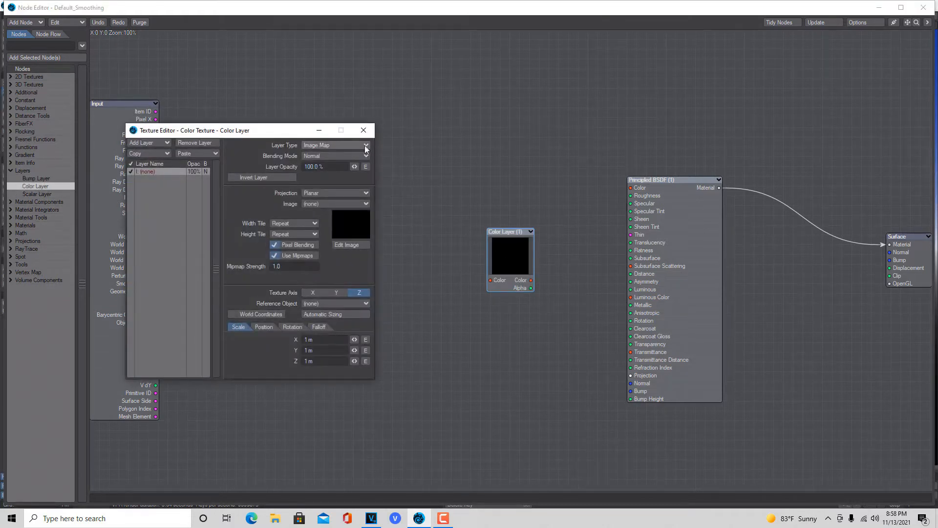
pyautogui.click(316, 145)
pyautogui.click(359, 162)
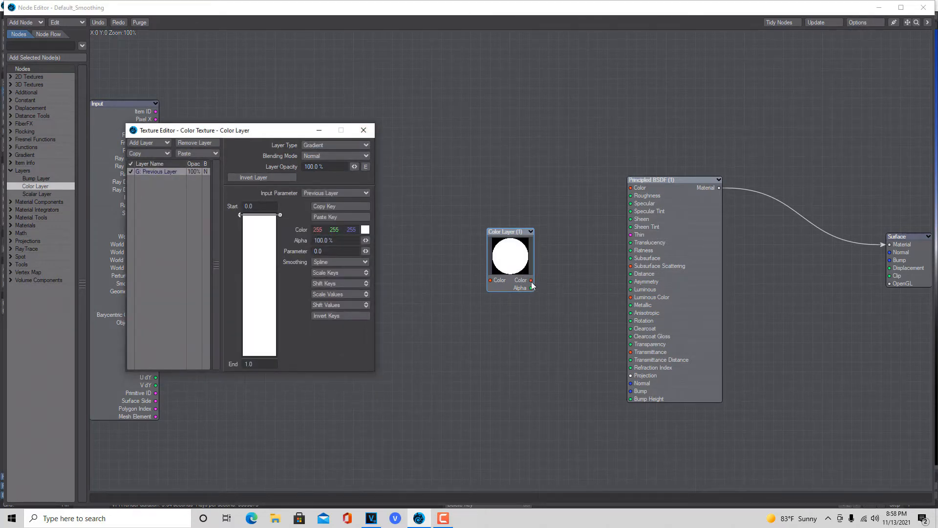
# Connect the Color Layer's color output to the Principled BSDF's color input, minimize the node graph and close the texture and surface editors.
pyautogui.moveTo(531, 280); pyautogui.dragTo(630, 188)
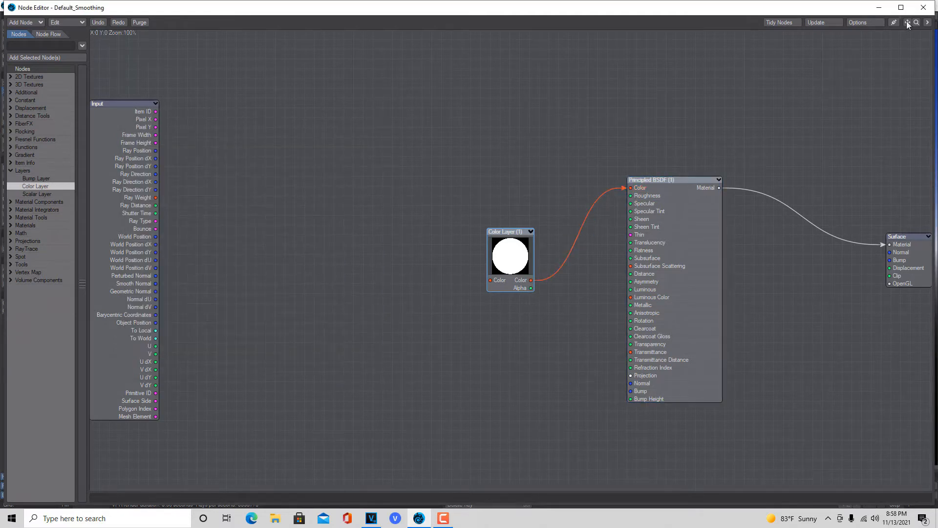
pyautogui.click(878, 8)
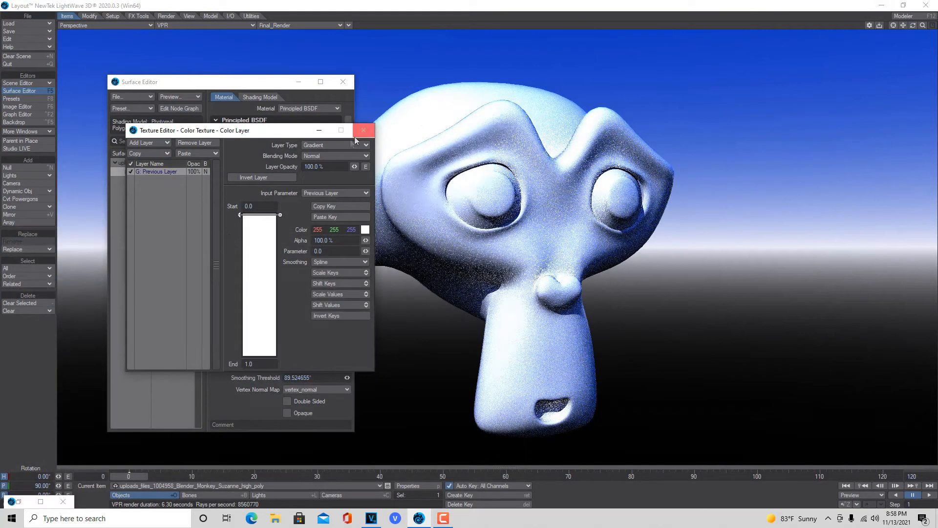
pyautogui.click(362, 131)
pyautogui.click(343, 82)
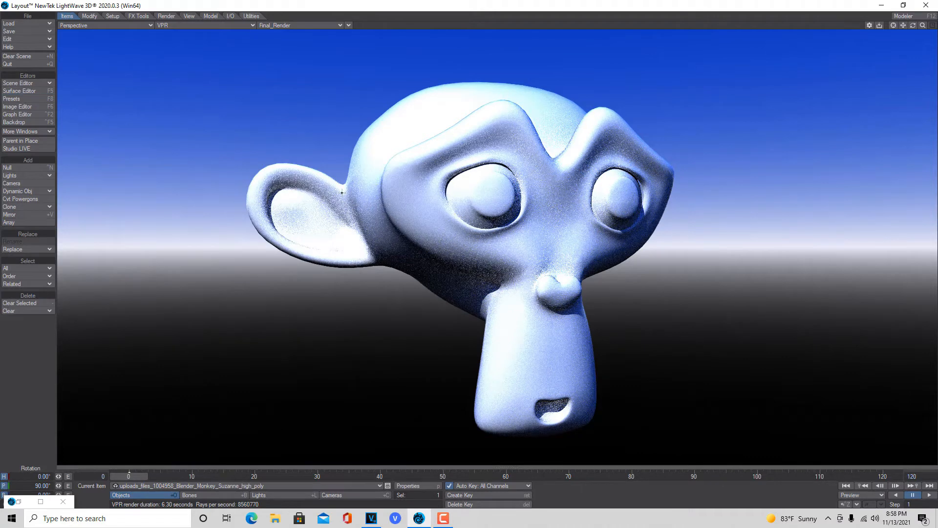
# Add a null to the scene and set its Z position to 10 m at frame 120.
pyautogui.click(28, 168)
pyautogui.click(327, 47)
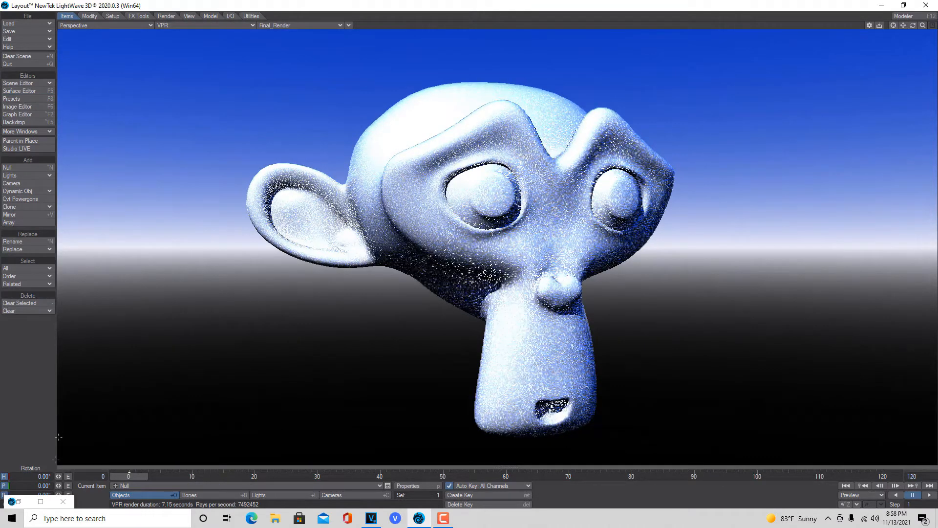
pyautogui.press('h')
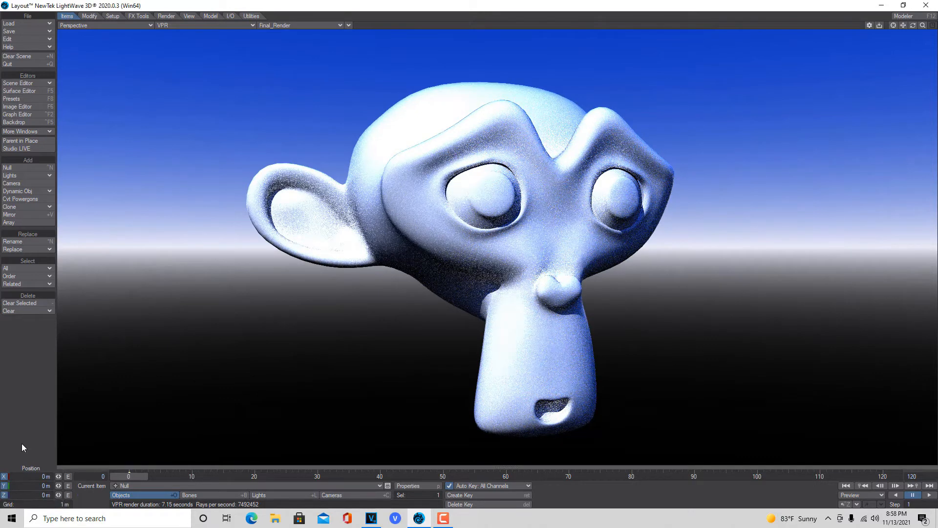
pyautogui.press('t')
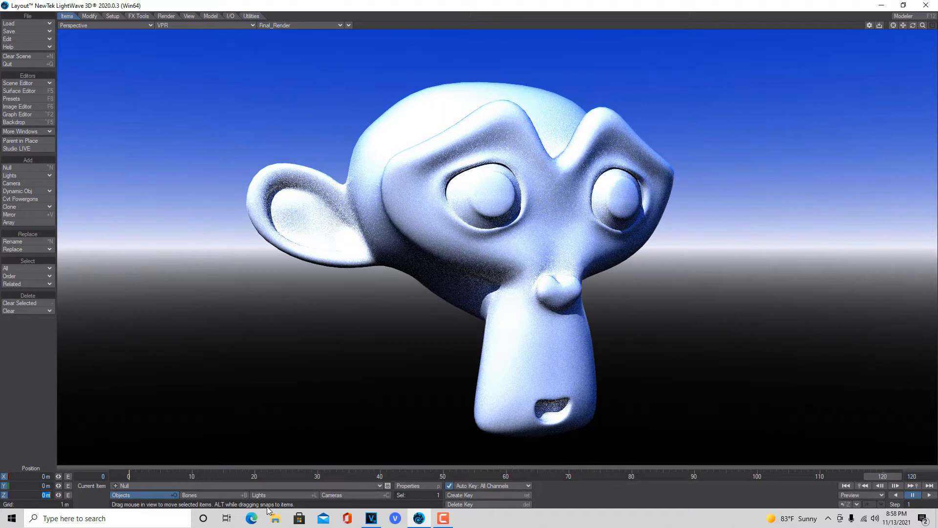
pyautogui.write('10')
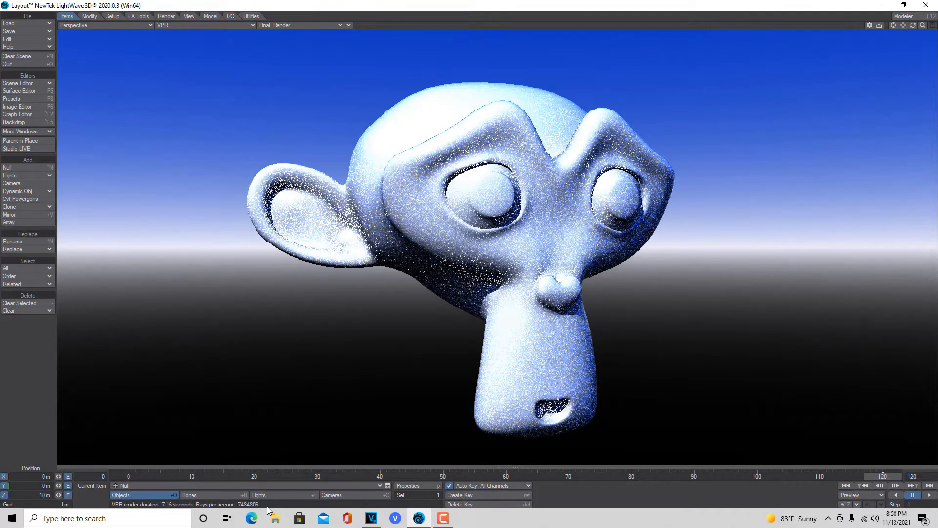
# In the monkey surface's node graph, set the Color Layer gradient's input parameter to Z Distance to Object.
pyautogui.click(20, 91)
pyautogui.click(174, 109)
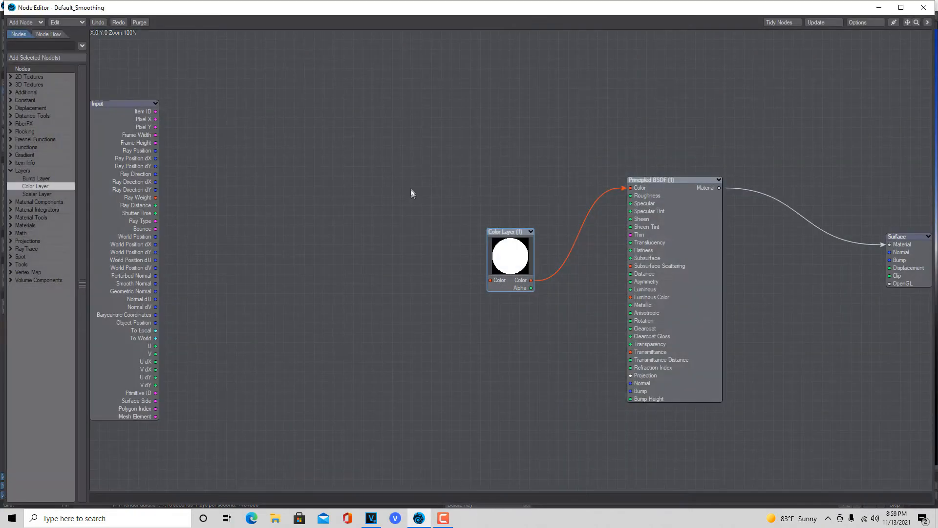
pyautogui.doubleClick(515, 258)
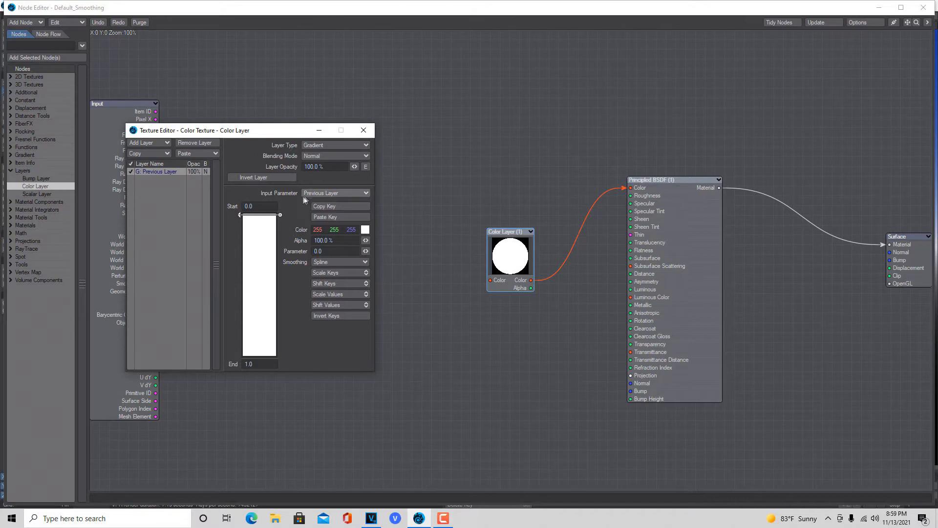
pyautogui.click(355, 193)
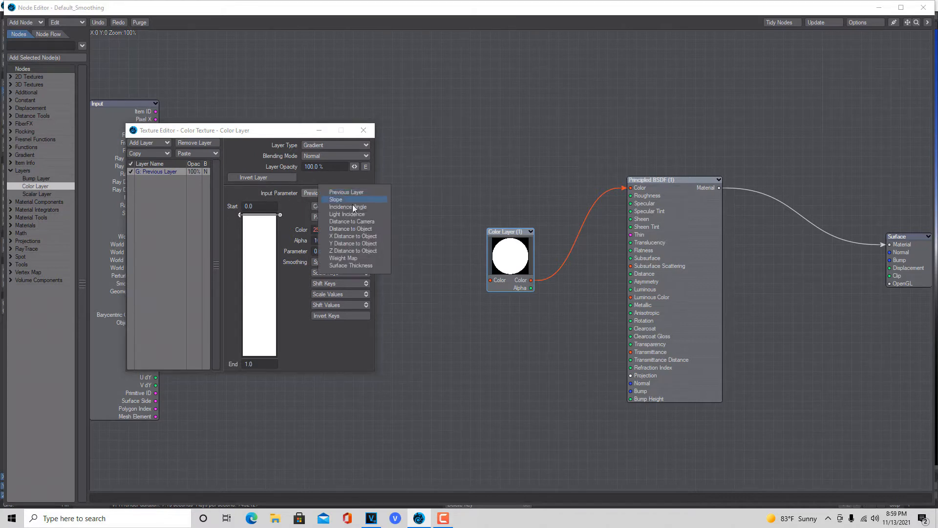
pyautogui.click(347, 252)
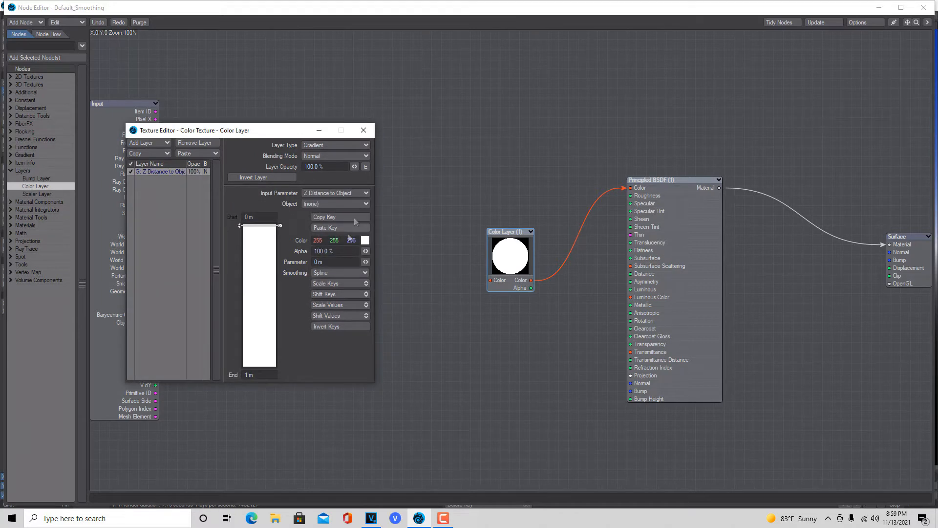
# Set the gradient's reference object to Null and its end value to 10 m.
pyautogui.click(359, 206)
pyautogui.click(309, 220)
pyautogui.press('Tab')
# Add a red key (255, 63, 63) at about 351 mm and a yellow-orange key (255, 207, 62) at about 737 mm to the gradient.
pyautogui.click(261, 231)
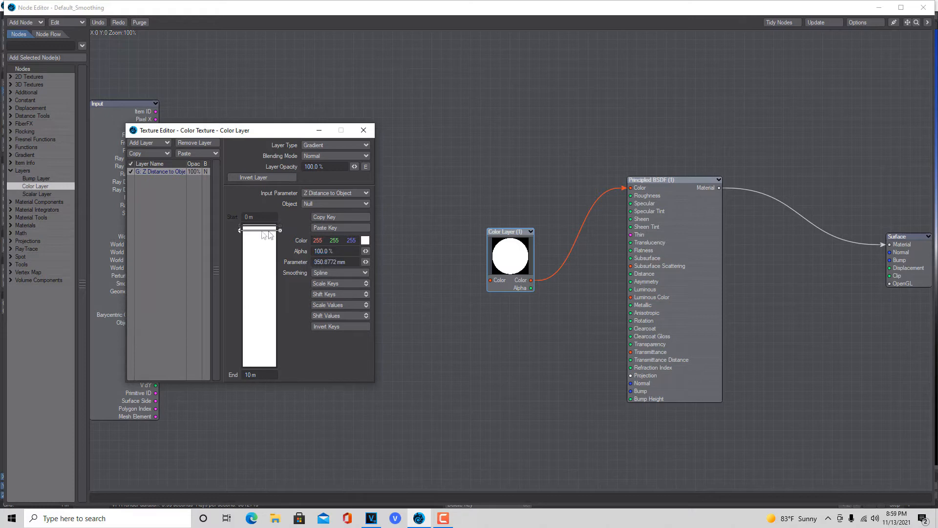
pyautogui.click(364, 241)
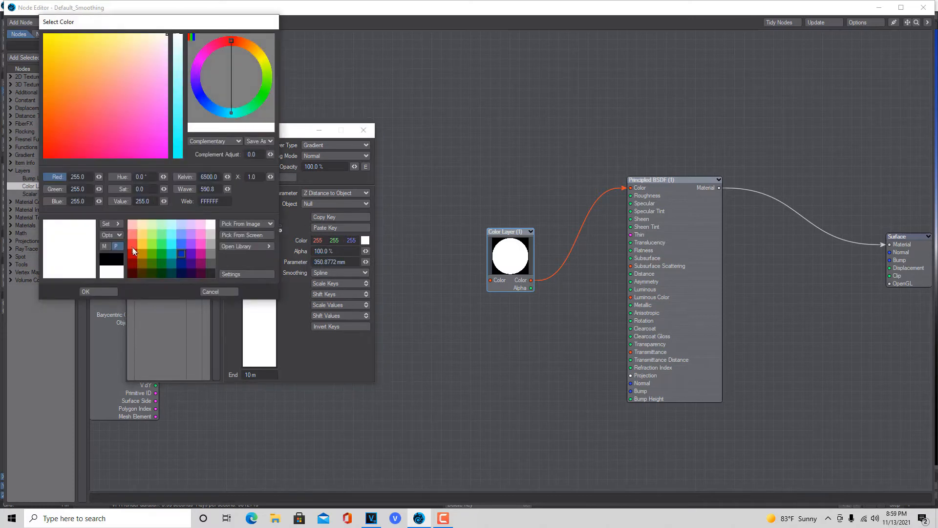
pyautogui.click(132, 245)
pyautogui.click(96, 291)
pyautogui.click(265, 236)
pyautogui.click(364, 241)
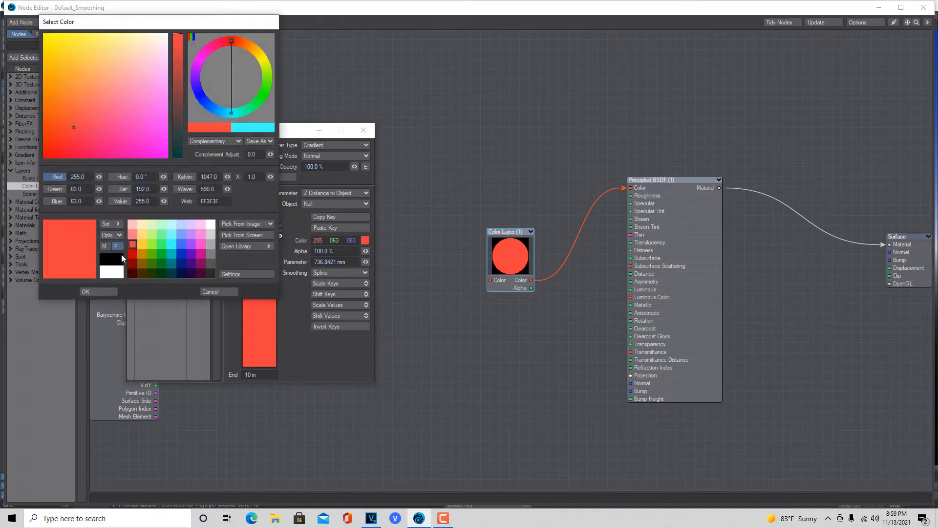
pyautogui.click(142, 244)
pyautogui.click(109, 291)
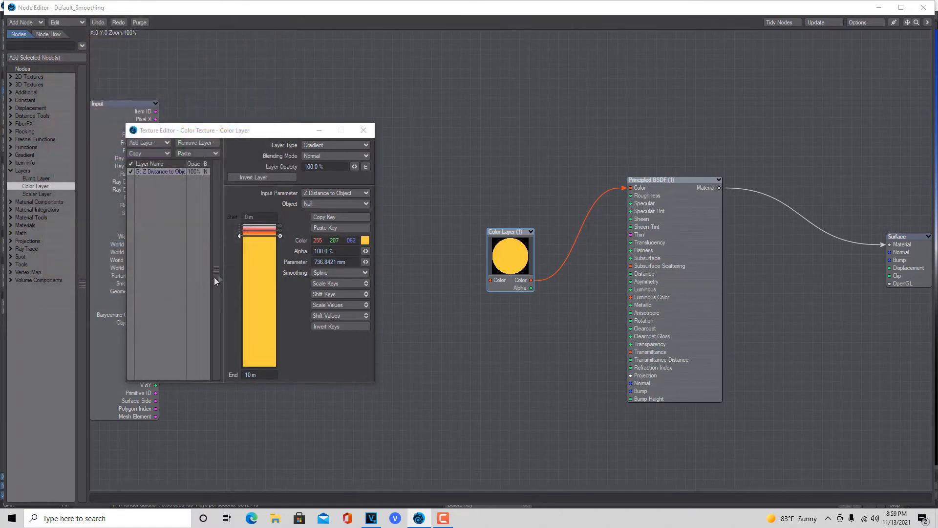
# Add a green gradient key (158, 255, 62) at about 1.09 m and a cyan key (62, 255, 255) at about 1.61 m.
pyautogui.click(258, 241)
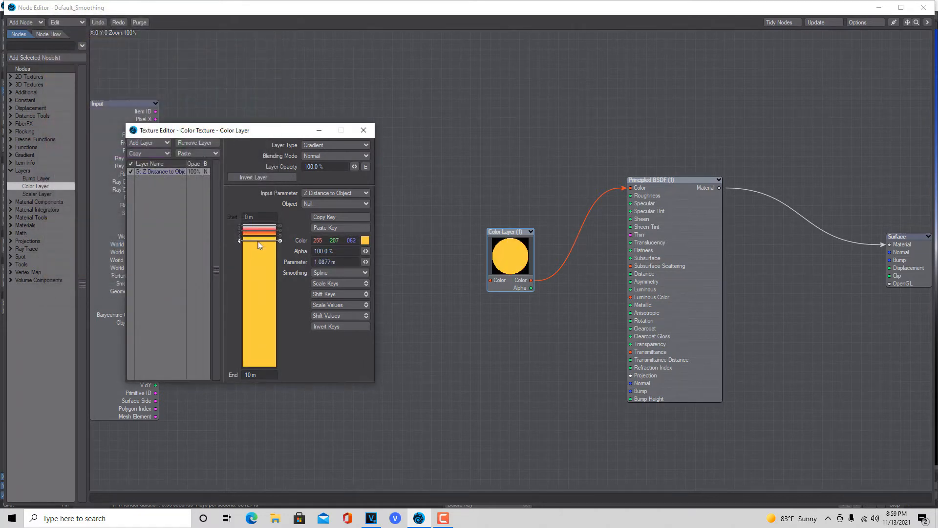
pyautogui.click(366, 240)
pyautogui.click(153, 243)
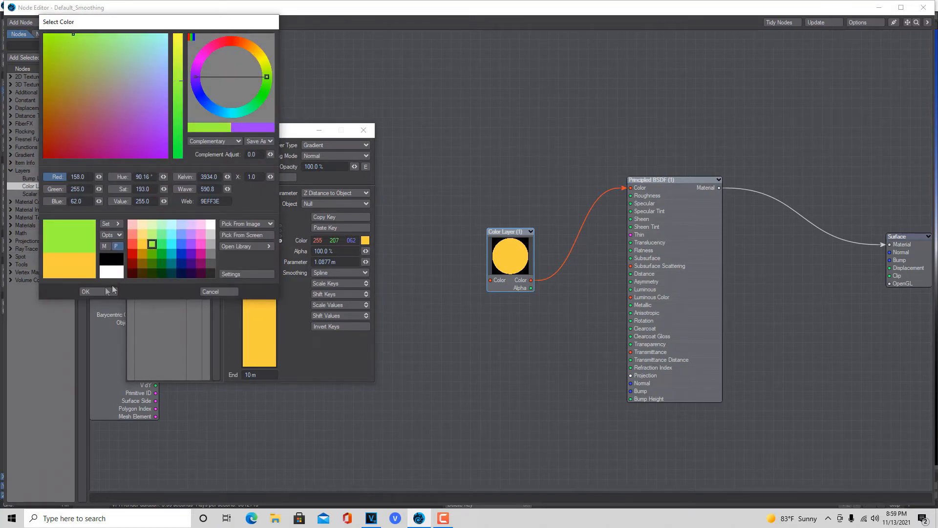
pyautogui.click(108, 291)
pyautogui.click(253, 248)
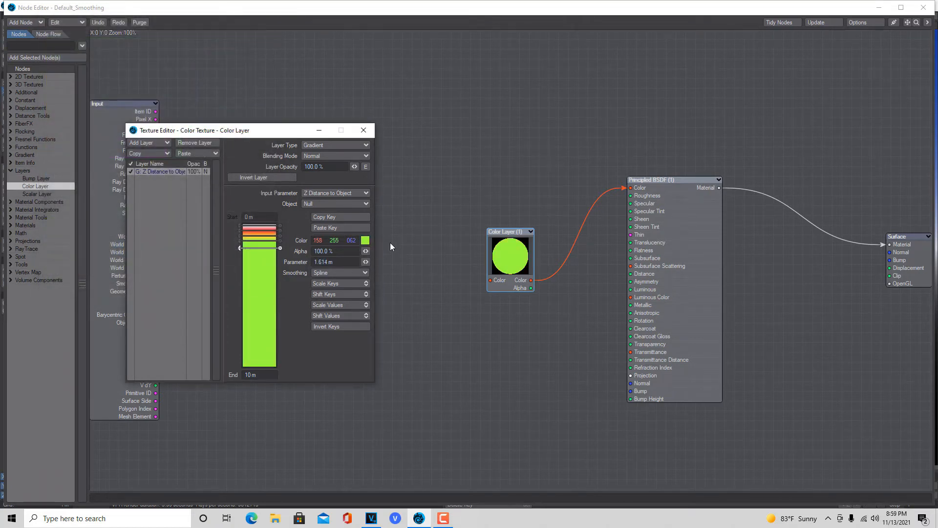
pyautogui.click(366, 240)
pyautogui.click(174, 243)
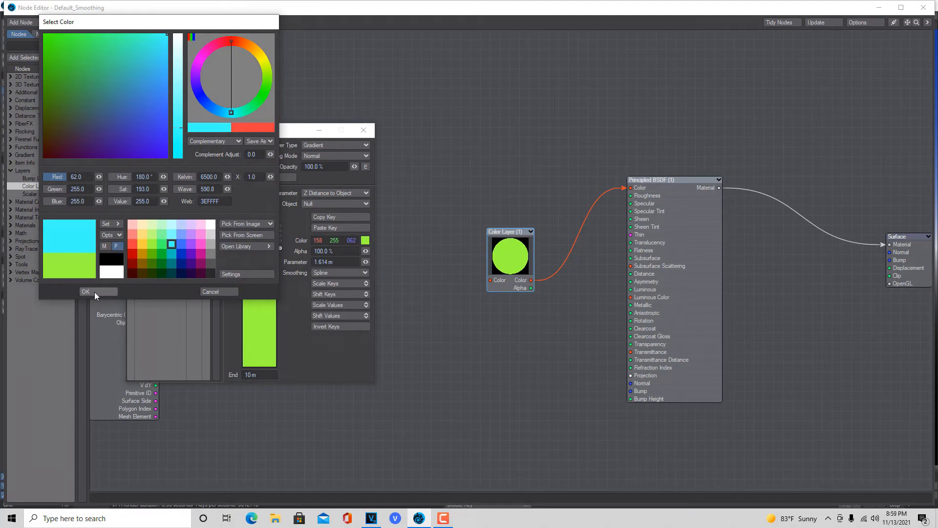
pyautogui.click(94, 292)
# Add a blue gradient key (62, 111, 255) at about 1.93 m and a purple key (158, 62, 255) at about 3.40 m.
pyautogui.moveTo(254, 247); pyautogui.dragTo(254, 252)
pyautogui.click(366, 240)
pyautogui.click(181, 244)
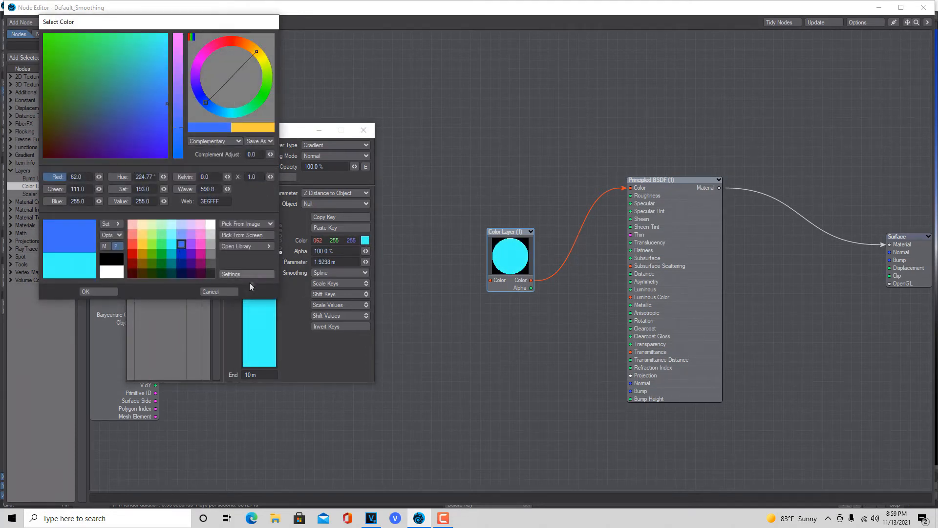
pyautogui.click(96, 291)
pyautogui.click(267, 273)
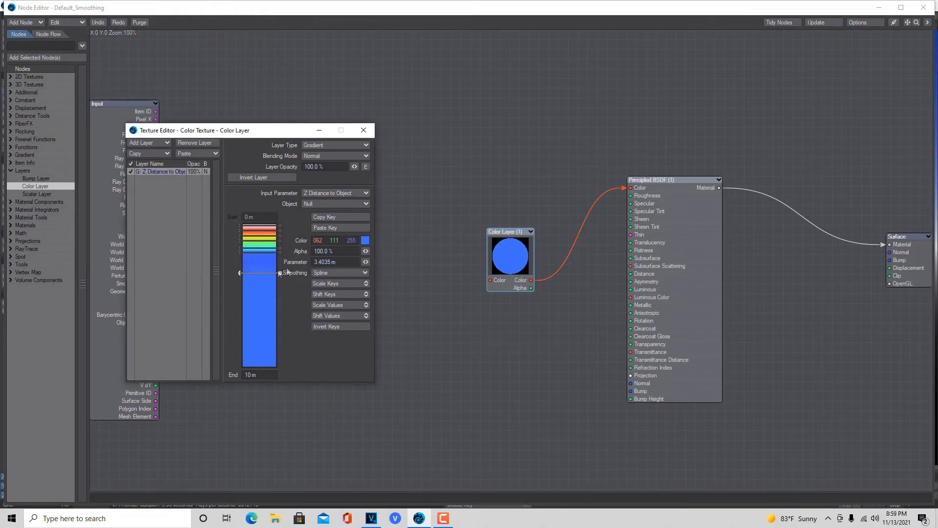
pyautogui.click(365, 240)
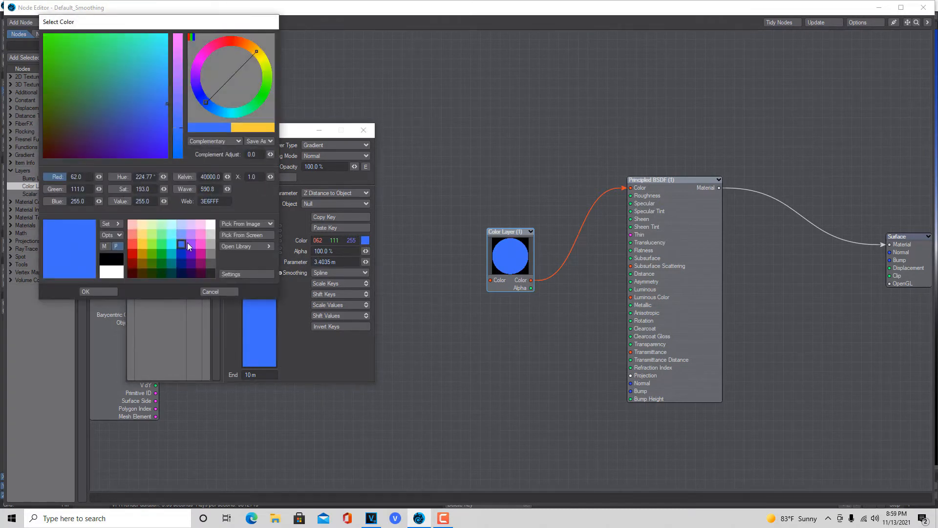
pyautogui.click(192, 244)
pyautogui.click(103, 291)
# Add a pink gradient key (255, 62, 207) at about 4.88 m and a salmon key (255, 126, 126) at about 5.96 m.
pyautogui.click(256, 293)
pyautogui.click(365, 240)
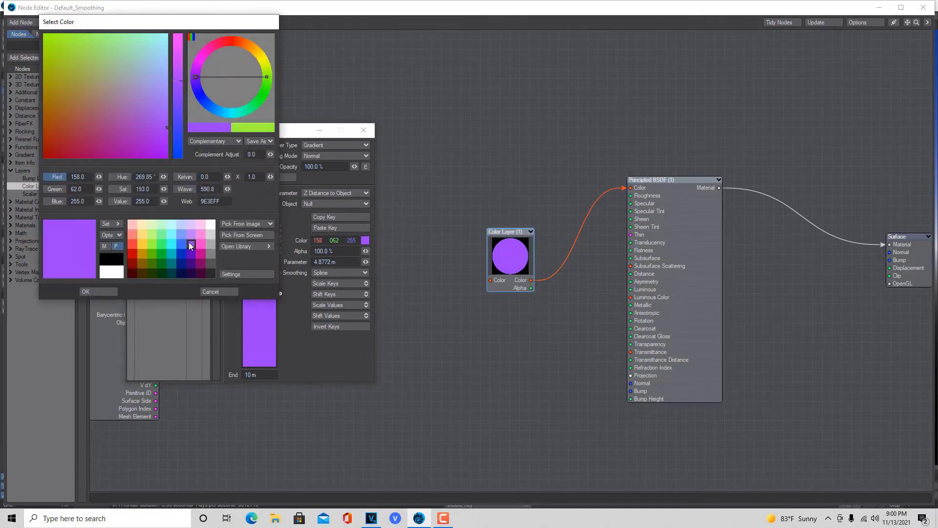
pyautogui.click(200, 242)
pyautogui.click(101, 292)
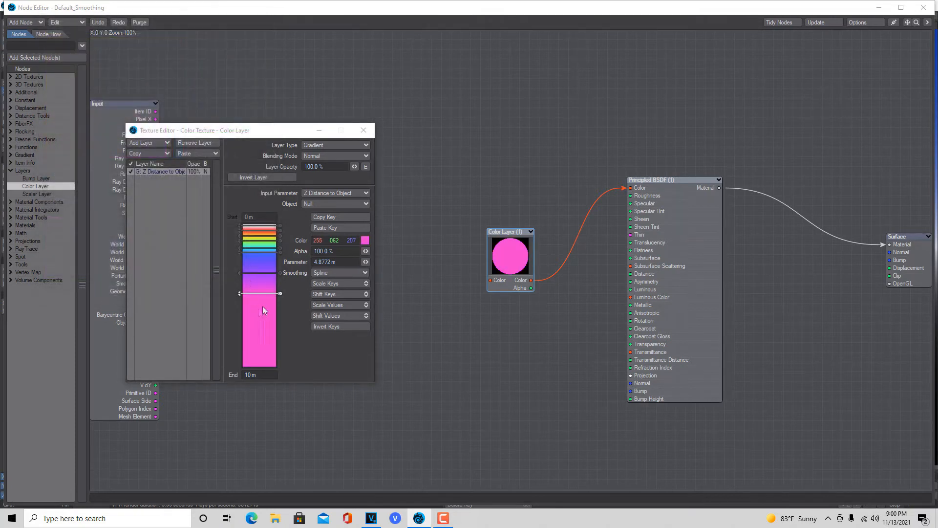
pyautogui.click(263, 309)
pyautogui.click(365, 240)
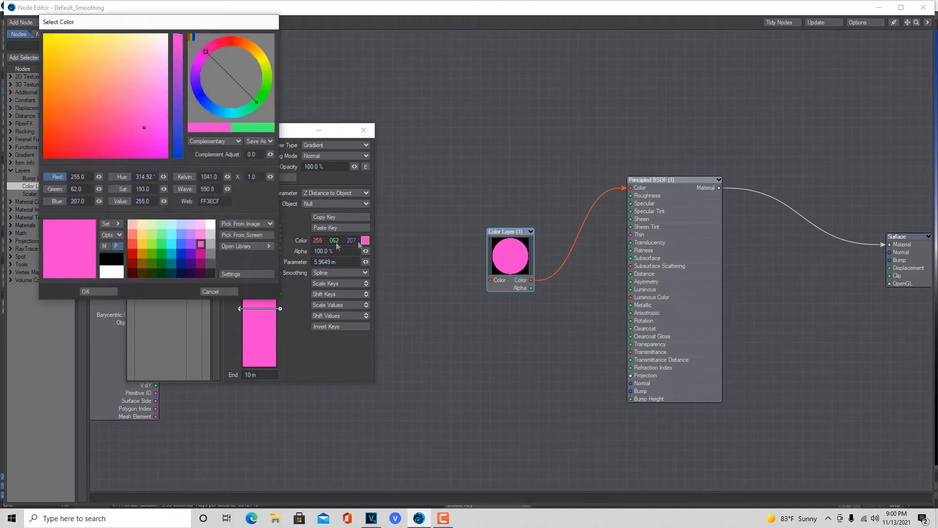
pyautogui.click(134, 235)
pyautogui.click(106, 290)
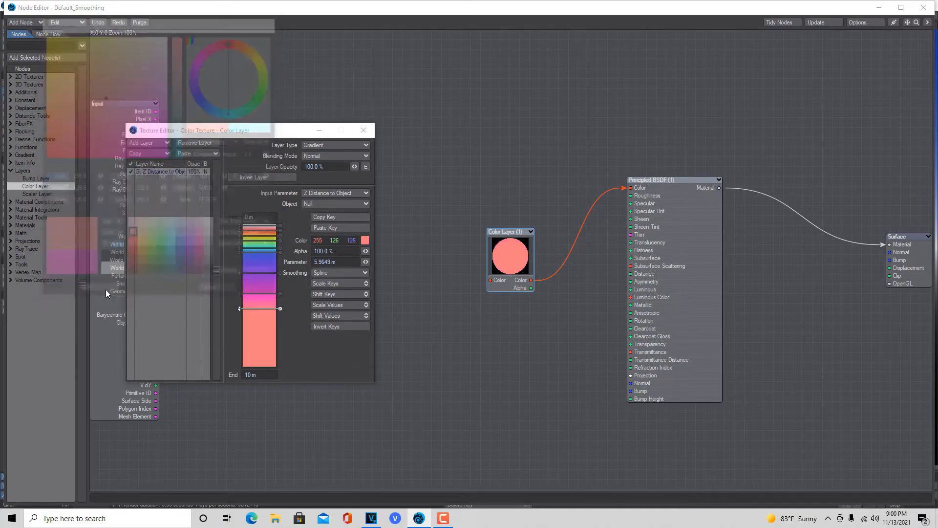
# Add a dark red gradient key (191, 0, 0) at about 6.95 m and a pink key (255, 62, 207) at about 7.93 m.
pyautogui.click(255, 322)
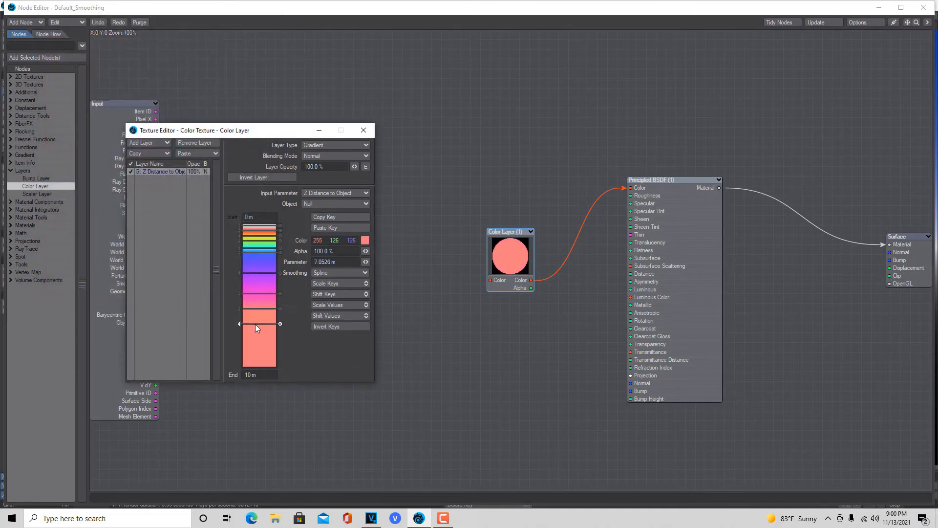
pyautogui.click(366, 240)
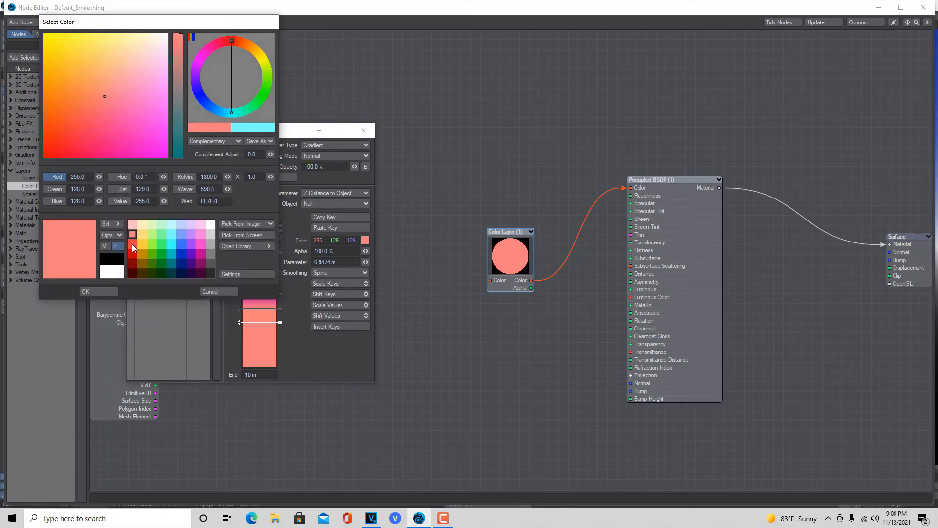
pyautogui.click(132, 253)
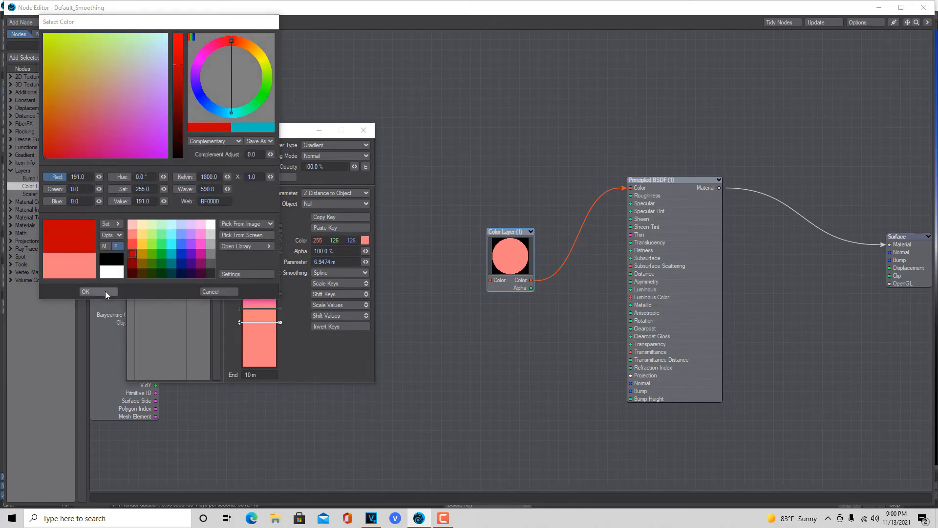
pyautogui.click(104, 291)
pyautogui.click(254, 336)
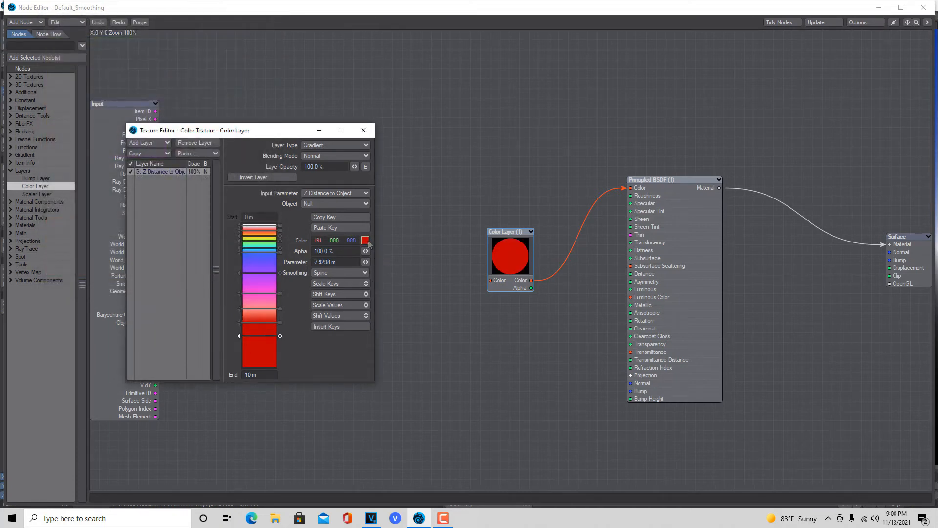
pyautogui.click(367, 241)
pyautogui.click(199, 243)
pyautogui.click(107, 291)
# Add a final blue gradient key (62, 111, 255) at about 9.05 m.
pyautogui.click(268, 352)
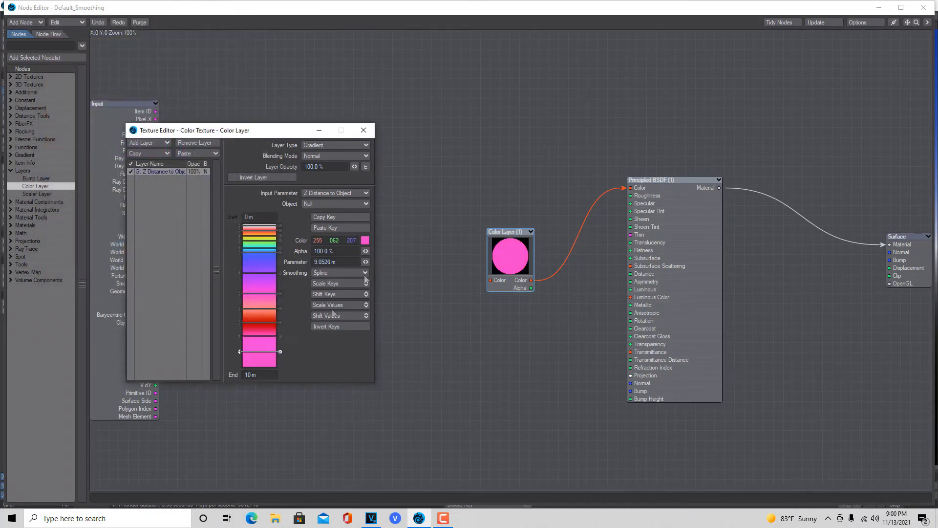
pyautogui.click(365, 240)
pyautogui.click(181, 243)
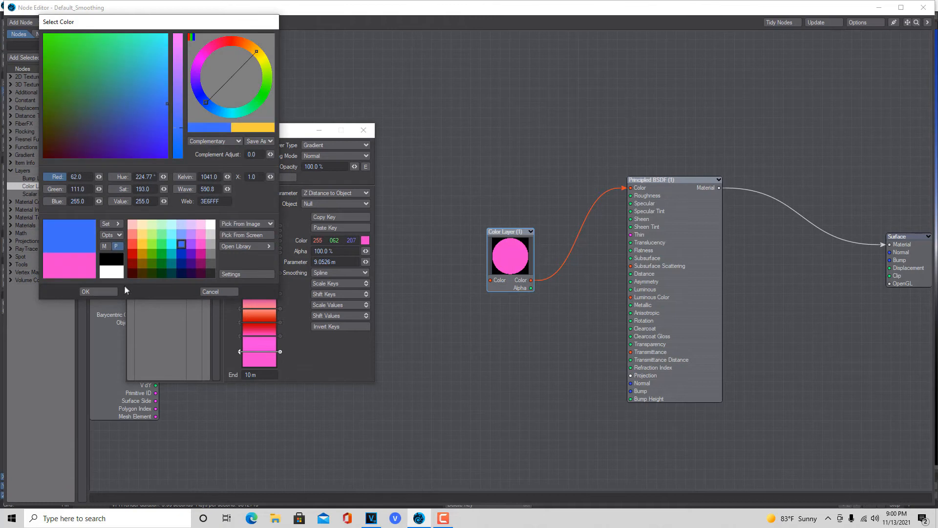
pyautogui.click(106, 292)
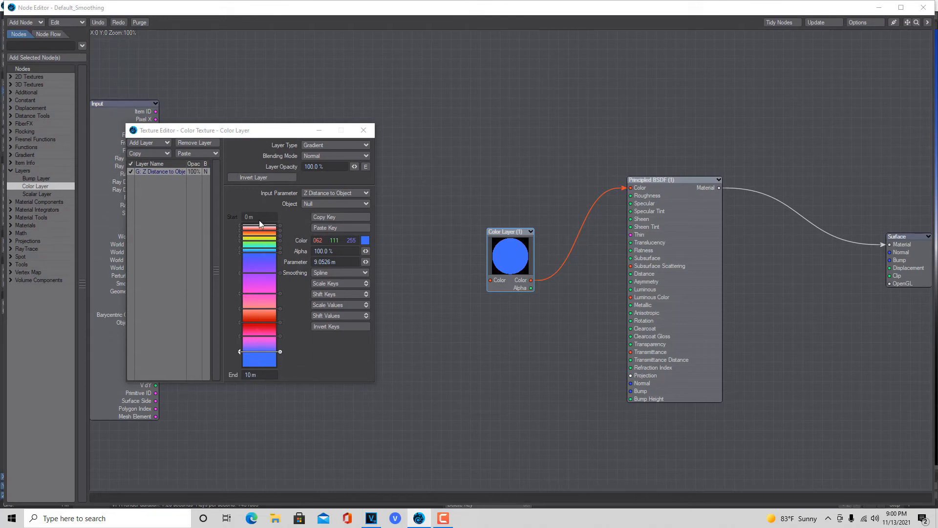
# Close the texture, node and surface editors and play the animation to preview the monkey's colour changes.
pyautogui.click(367, 132)
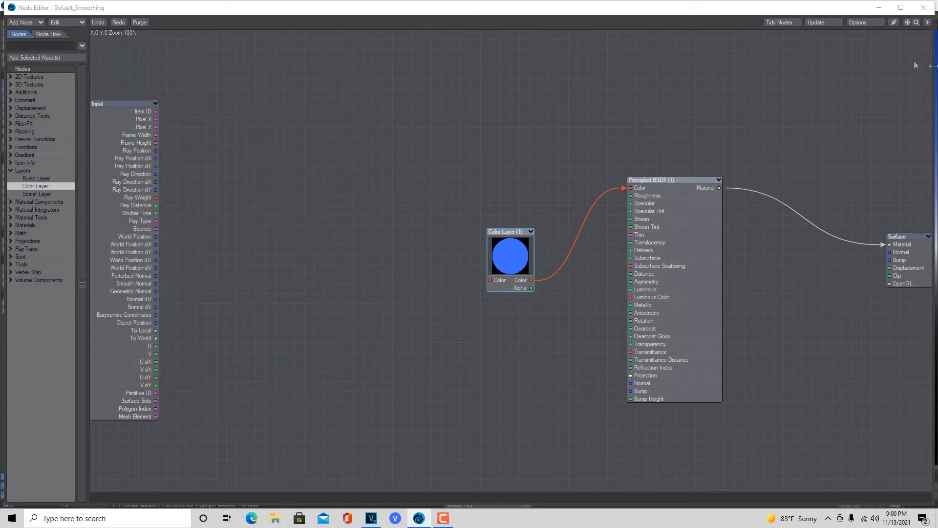
pyautogui.click(930, 7)
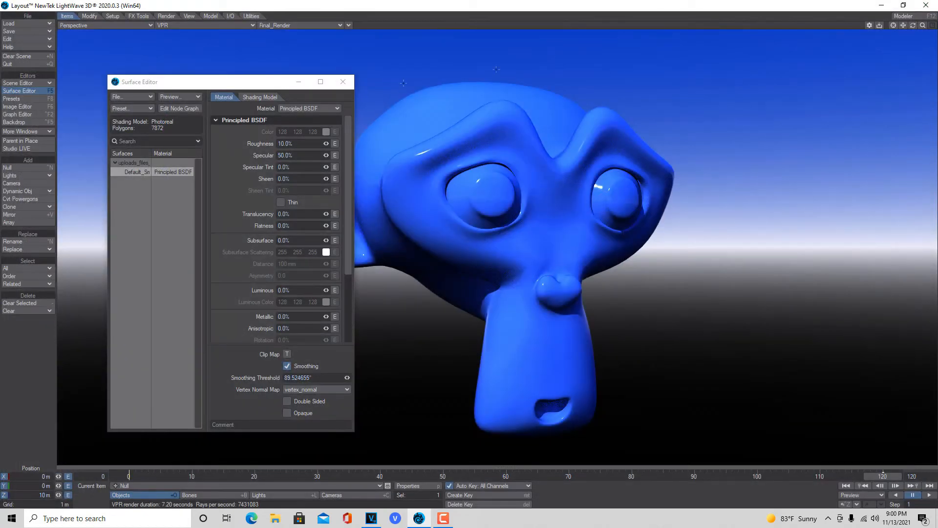
pyautogui.click(337, 84)
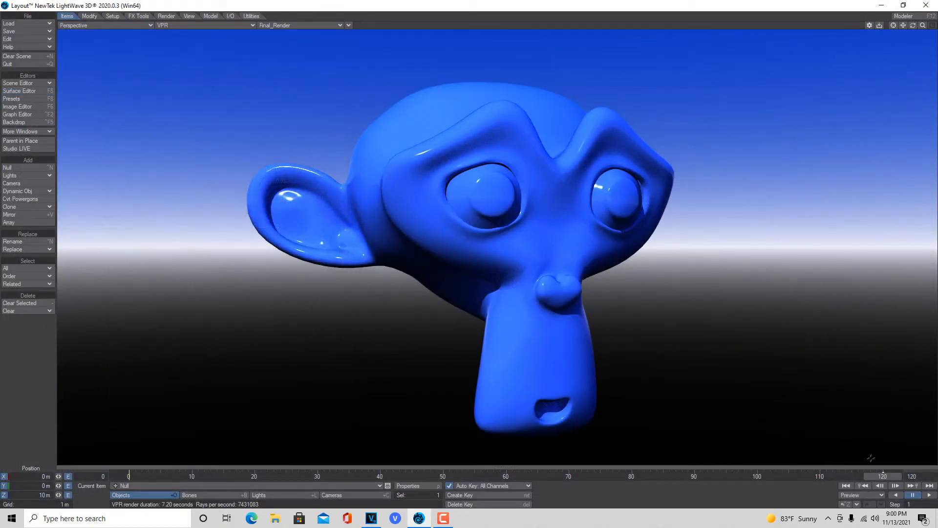
pyautogui.click(929, 495)
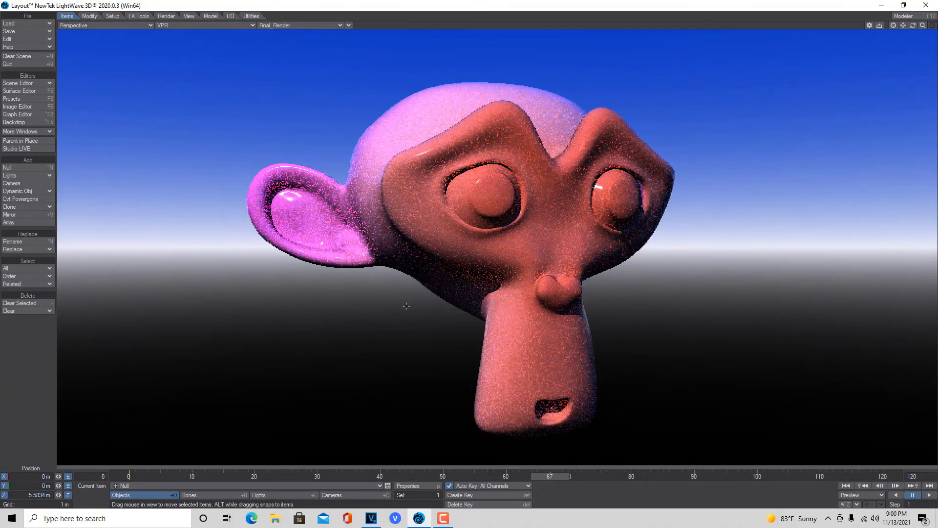
# Reopen the Color Layer gradient from the surface's node graph and add a yellow-orange key at about 2.56 m.
pyautogui.click(29, 91)
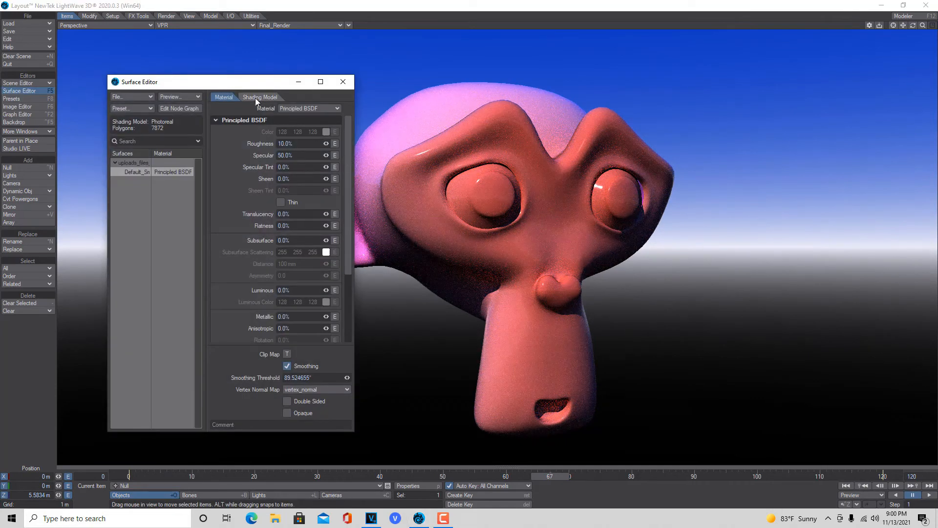
pyautogui.click(184, 108)
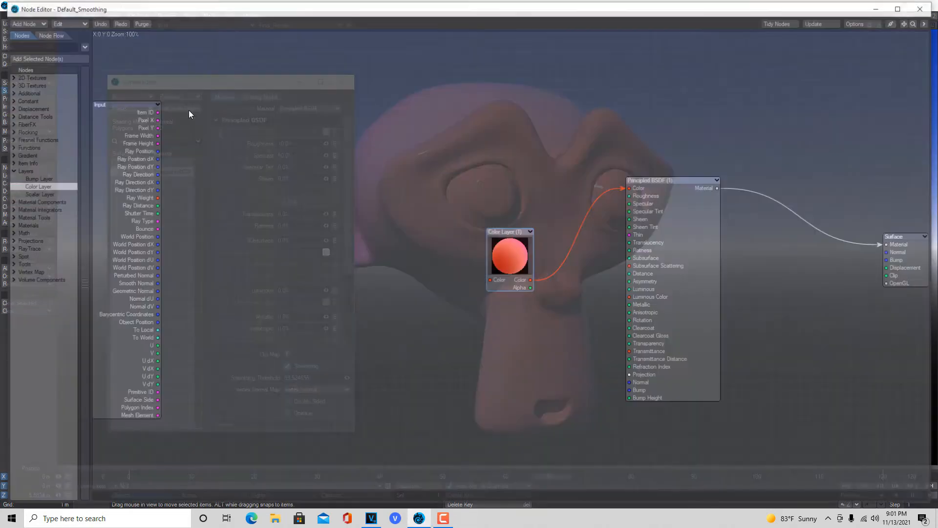
pyautogui.doubleClick(513, 258)
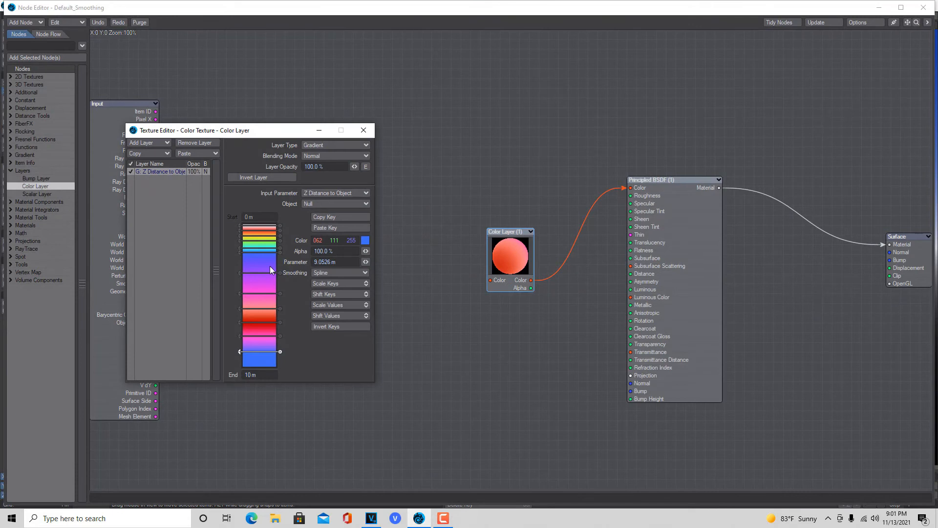
pyautogui.click(268, 262)
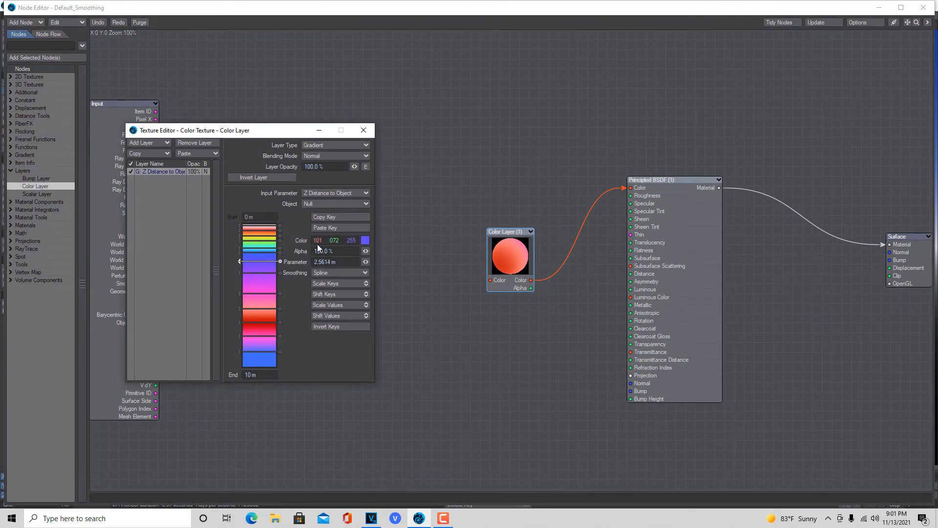
pyautogui.click(366, 240)
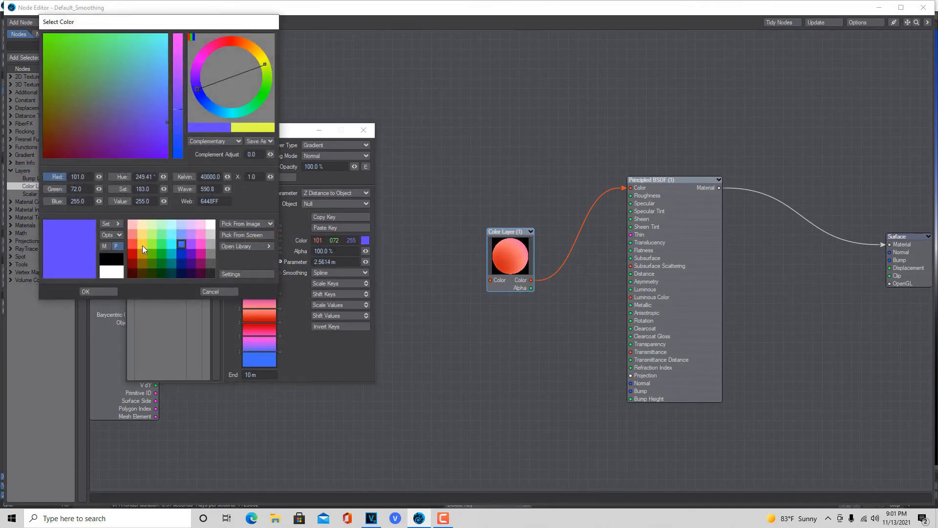
pyautogui.click(142, 245)
pyautogui.click(106, 292)
# Add a red gradient key (255, 63, 63) at 4 m and a green key (62, 255, 111) at about 5.37 m.
pyautogui.click(259, 281)
pyautogui.click(366, 241)
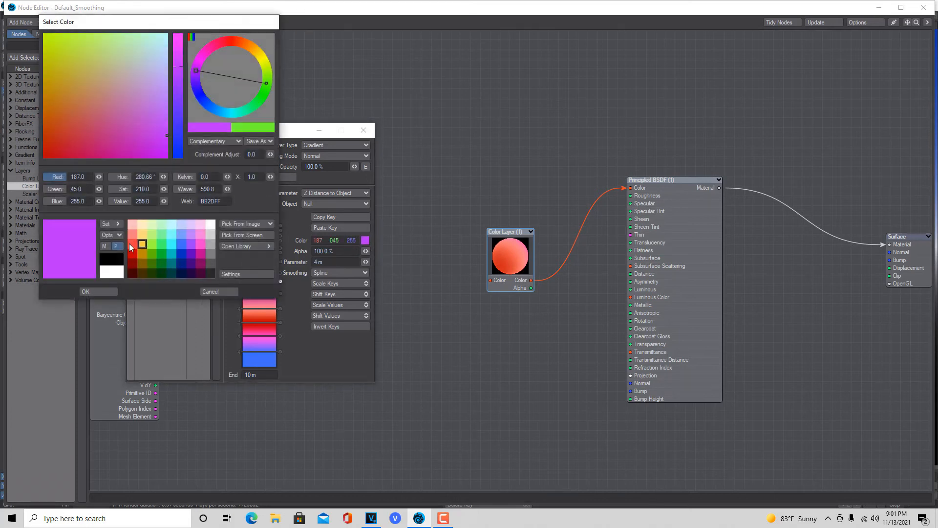
pyautogui.click(131, 244)
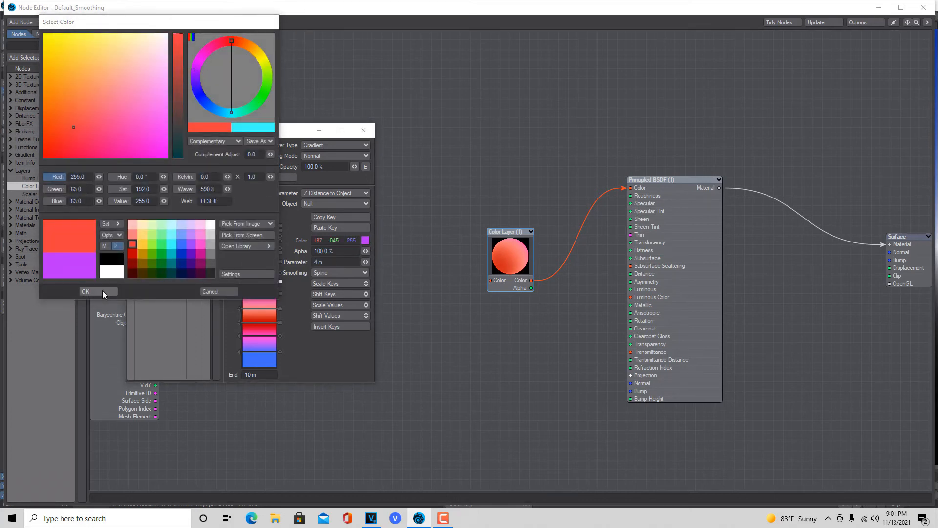
pyautogui.click(101, 291)
pyautogui.click(262, 299)
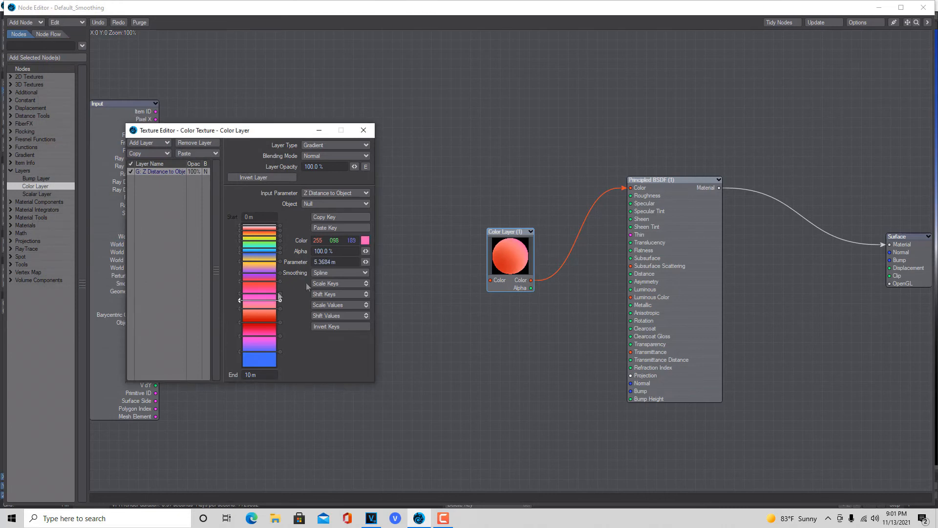
pyautogui.click(365, 240)
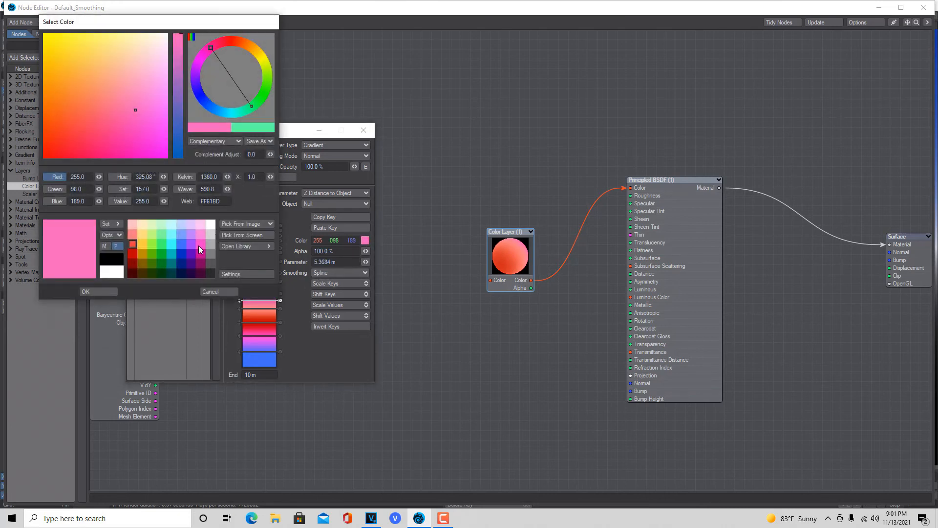
pyautogui.click(163, 243)
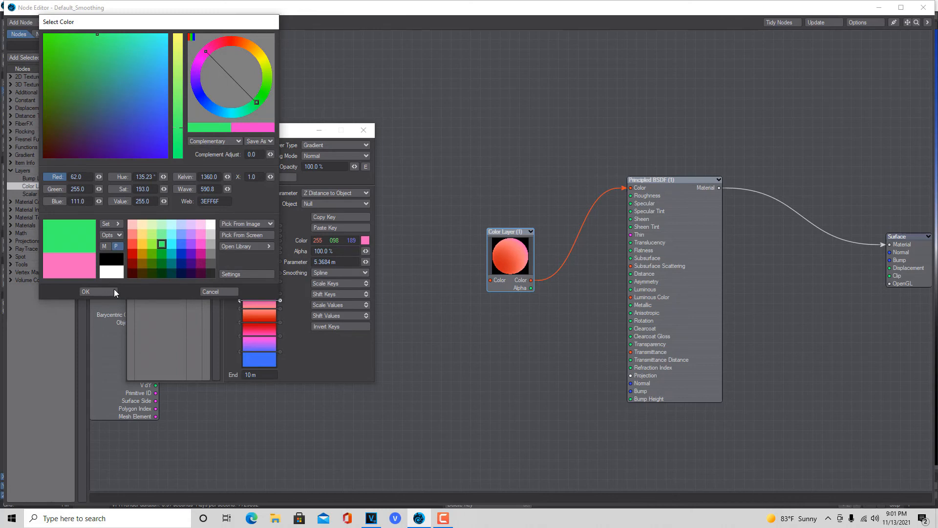
pyautogui.click(113, 291)
# Add a salmon gradient key (255, 126, 126) at about 8.32 m.
pyautogui.click(260, 342)
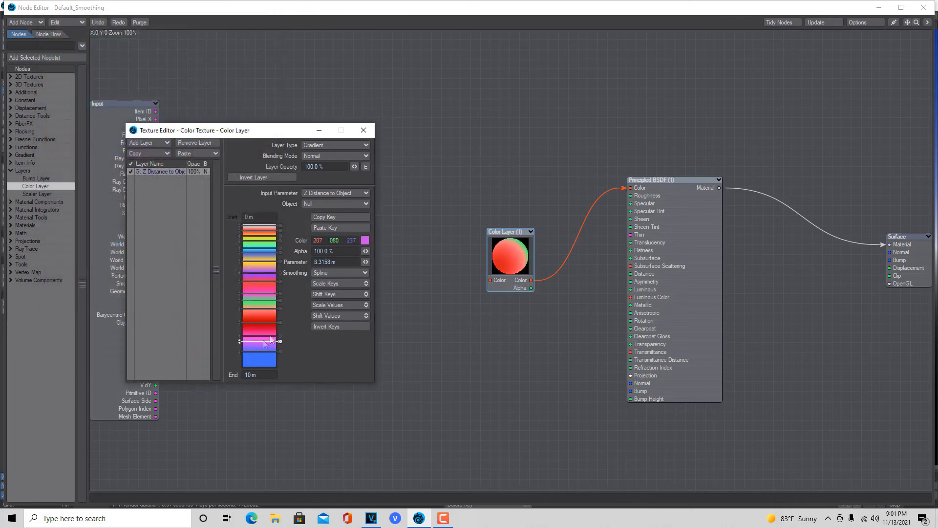
pyautogui.click(365, 241)
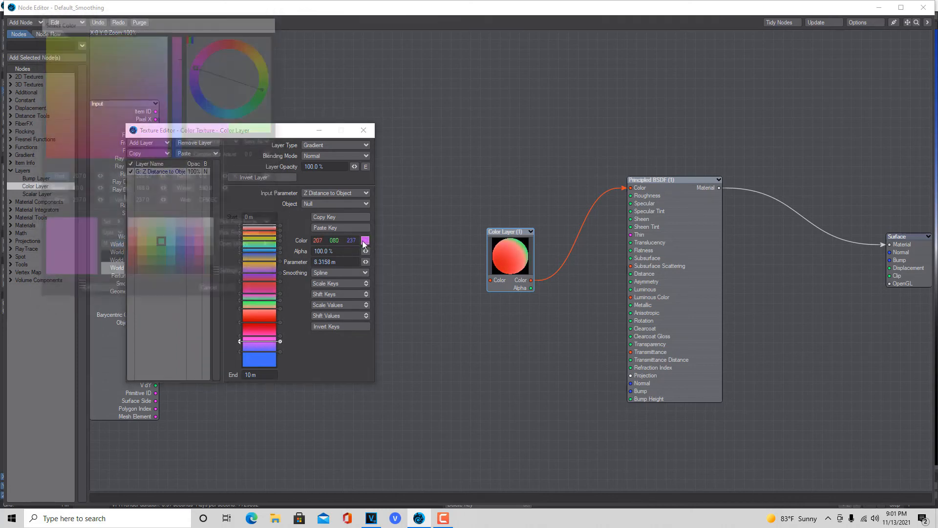
pyautogui.click(130, 233)
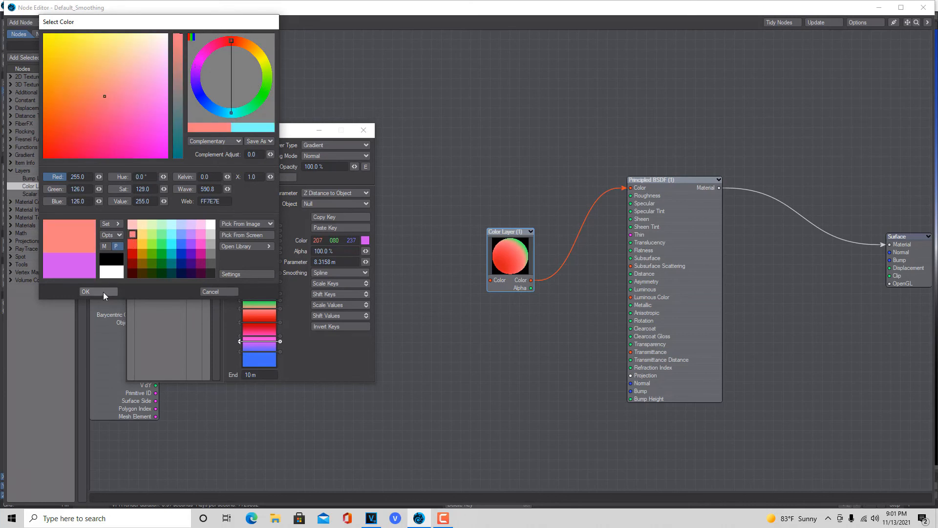
pyautogui.click(103, 291)
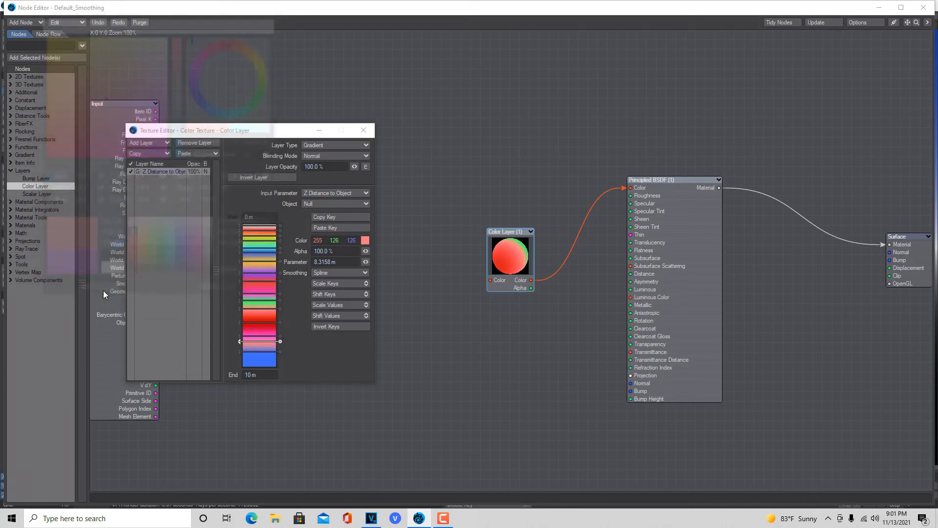
# Close the texture and surface editors and minimize the node editor to uncover the rendered monkey.
pyautogui.click(363, 130)
pyautogui.click(879, 7)
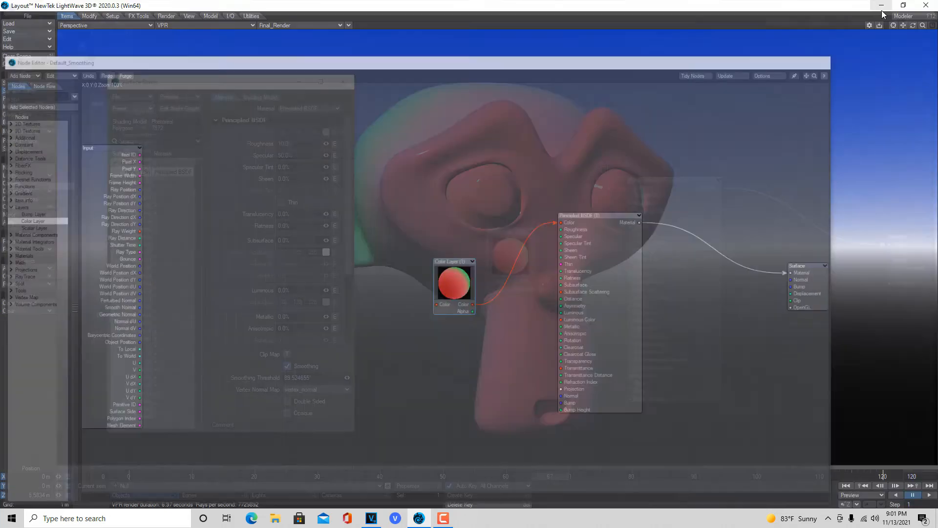
pyautogui.click(343, 84)
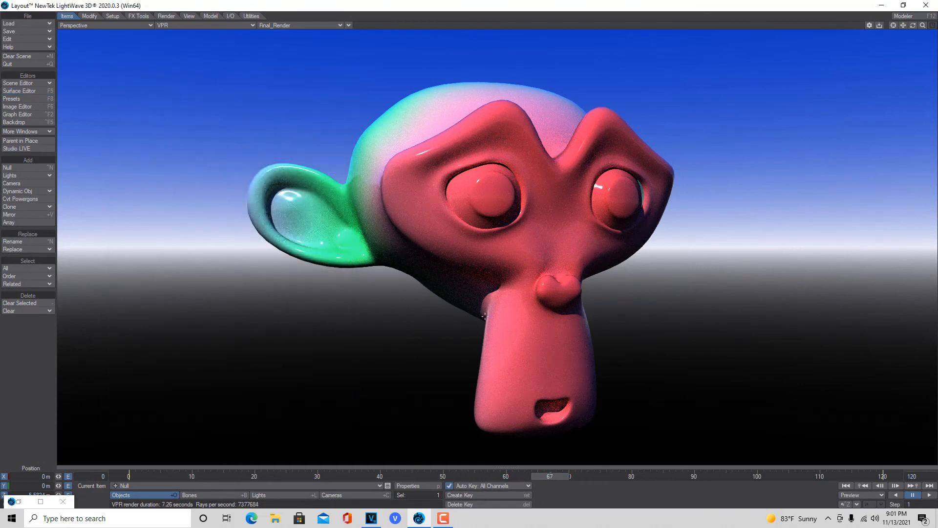